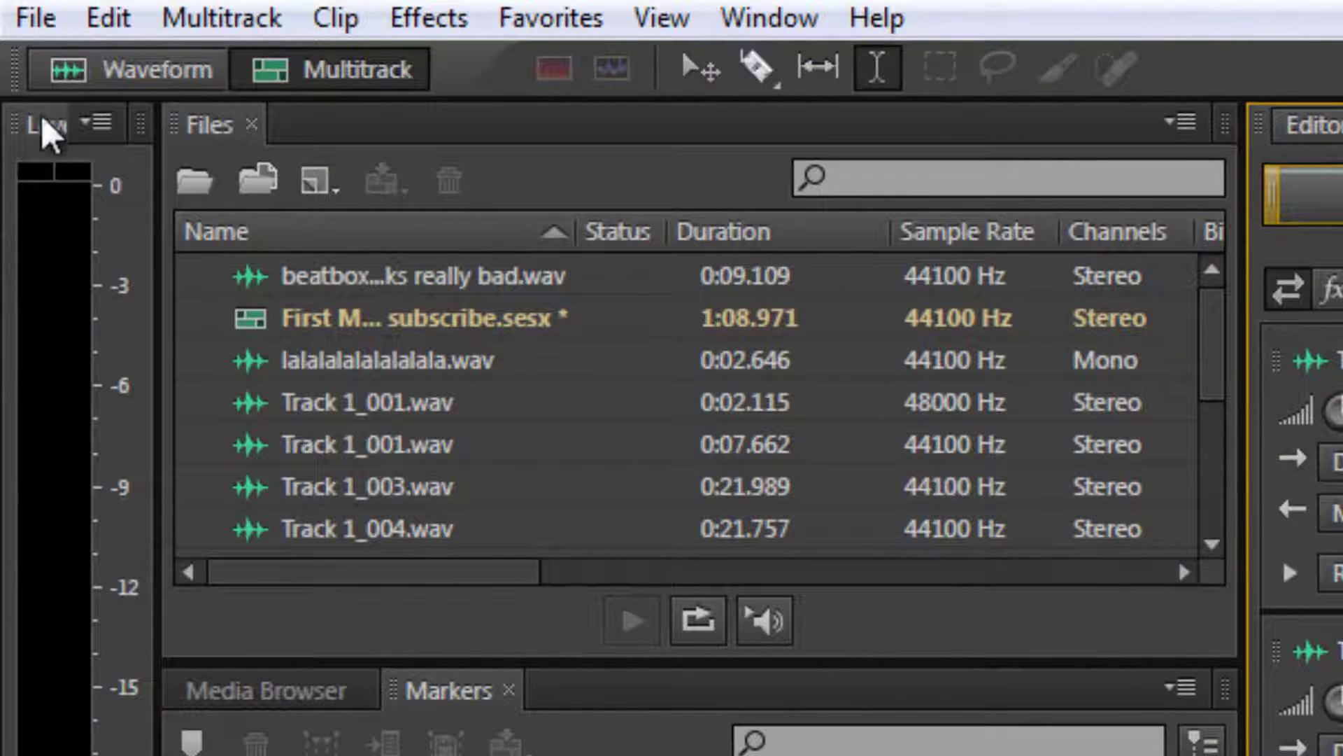
# Step: Float the Tools panel and position it over the tracks
pyautogui.moveTo(15, 66); pyautogui.dragTo(1342, 755)
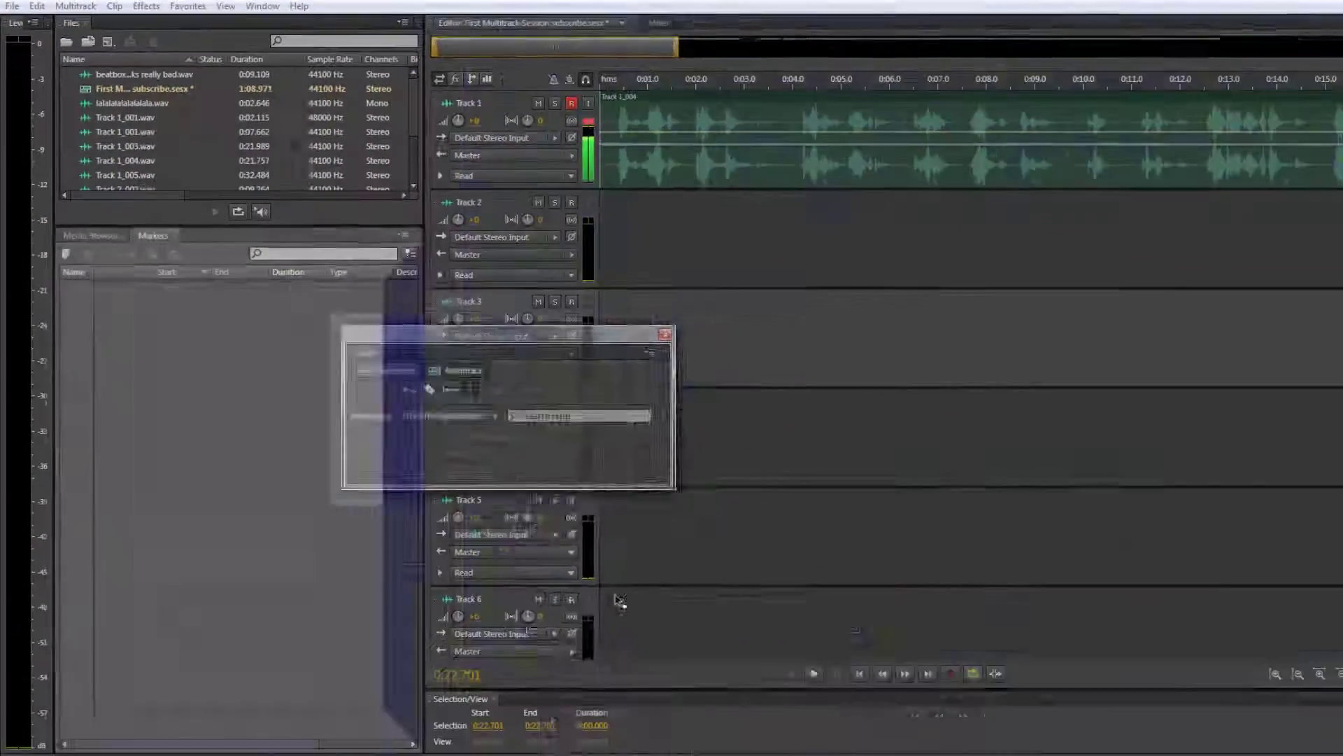
pyautogui.moveTo(620, 601); pyautogui.dragTo(959, 735)
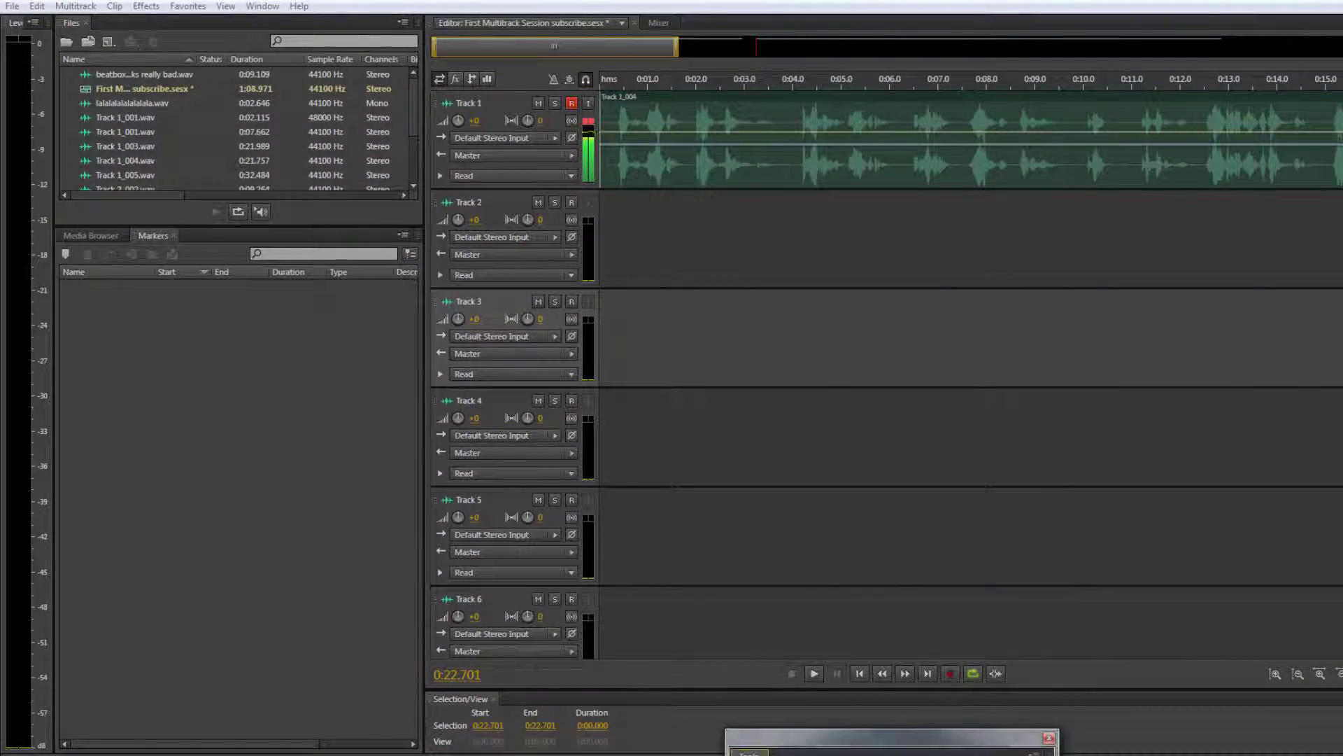
pyautogui.moveTo(754, 735); pyautogui.dragTo(794, 21)
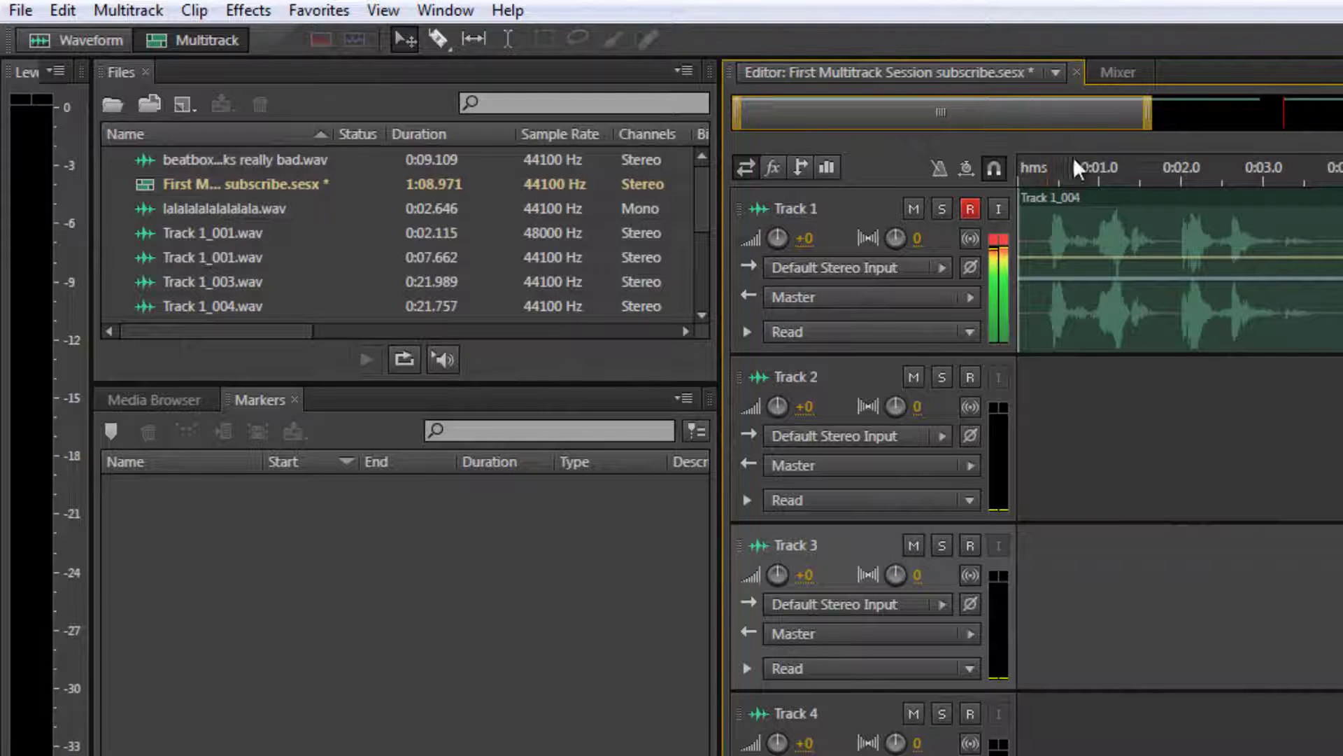
# Step: Select the Track 1 voice clip and split it in two with the Razor Selected Clips tool
pyautogui.click(1140, 305)
pyautogui.moveTo(1141, 306); pyautogui.dragTo(1163, 199)
pyautogui.click(1221, 301)
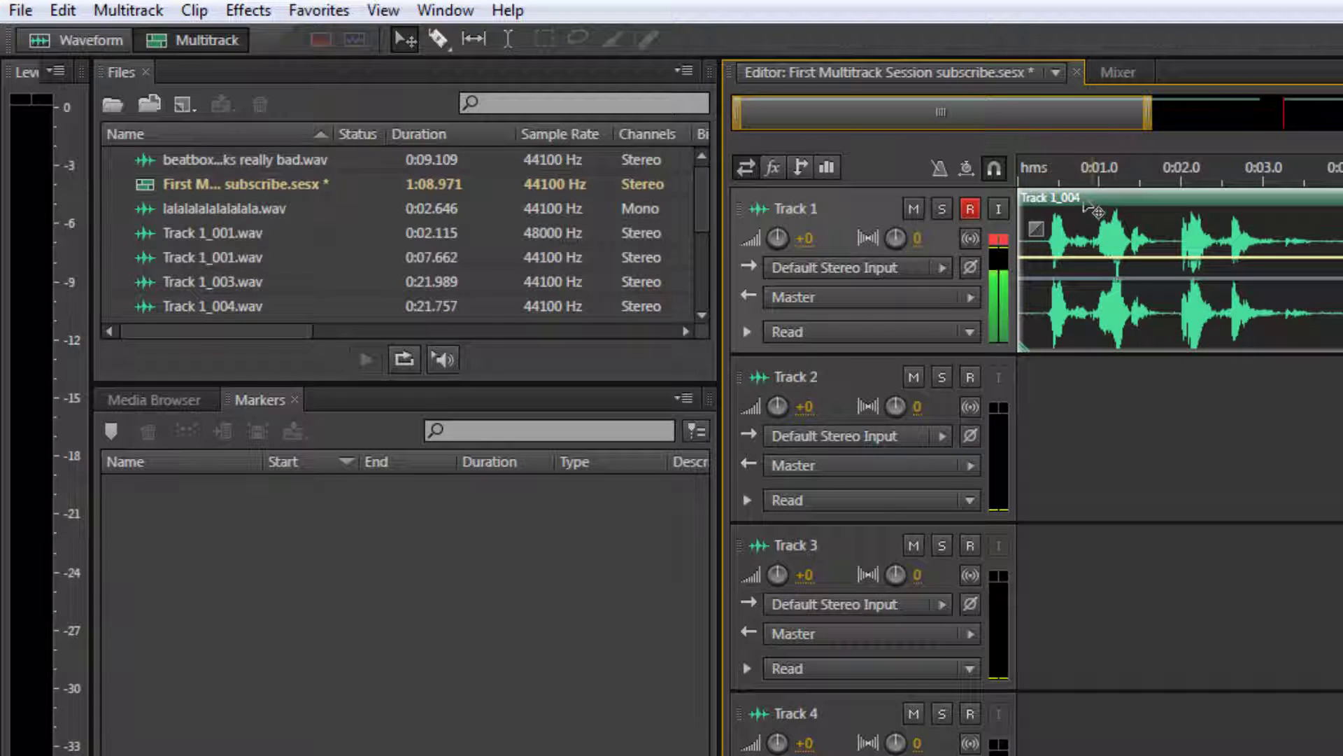
pyautogui.click(440, 38)
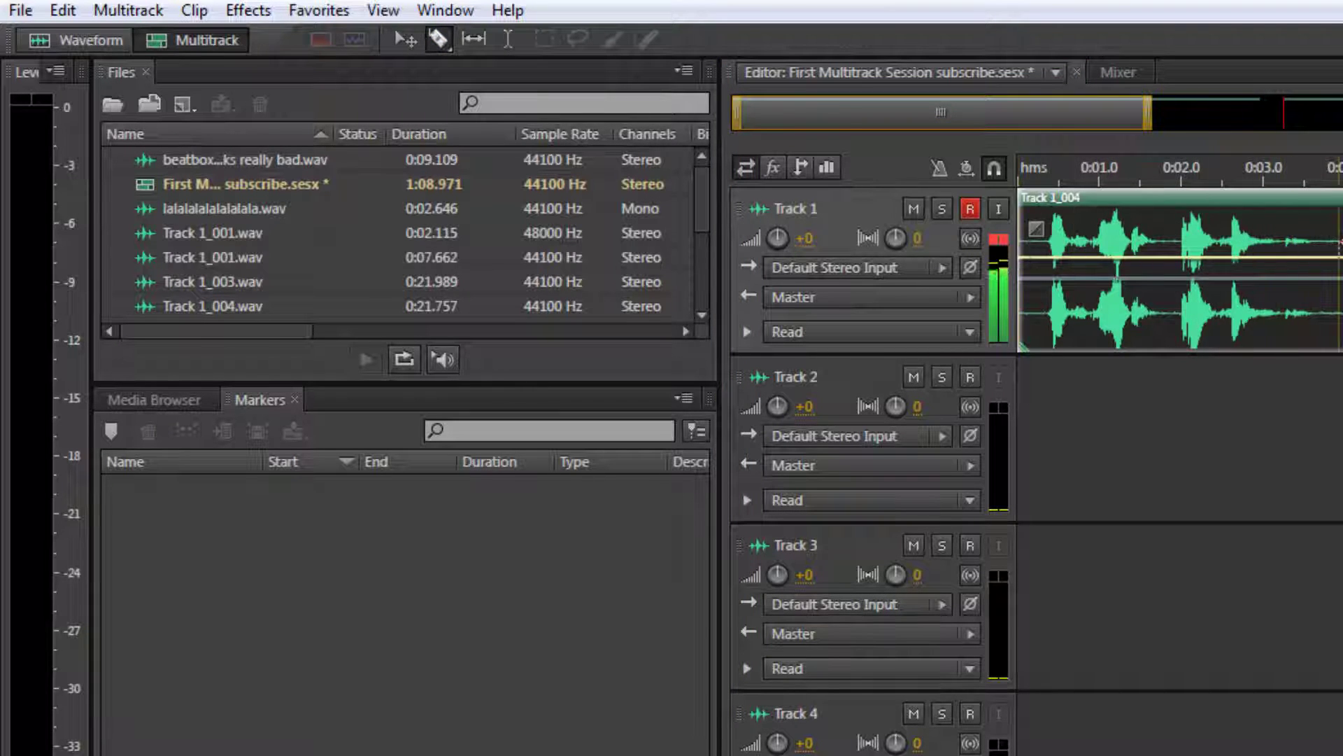
pyautogui.click(1335, 243)
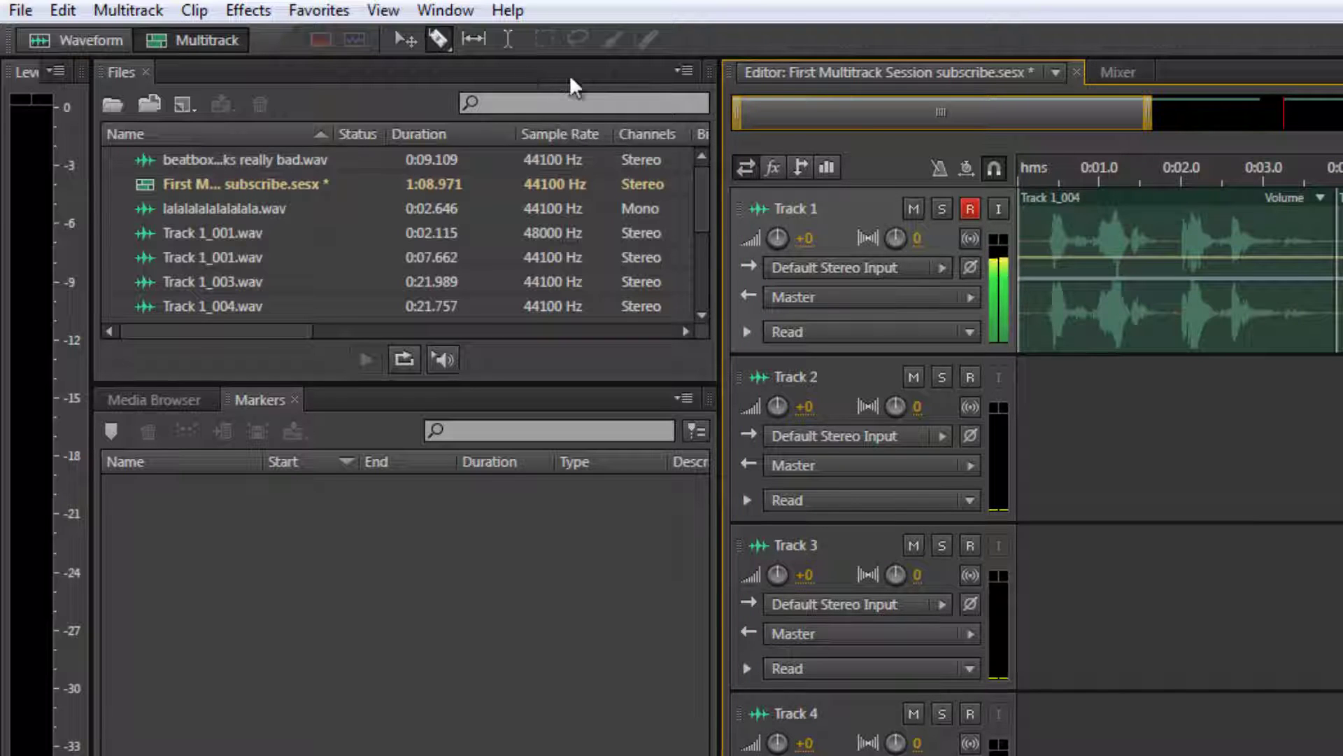
# Step: Try moving the pieces with the Move tool, undo both moves, and reselect the Track 1 clip
pyautogui.press('v')
pyautogui.moveTo(1148, 205); pyautogui.dragTo(1147, 373)
pyautogui.moveTo(1338, 329); pyautogui.dragTo(987, 327)
pyautogui.hotkey('ctrl', 'z')
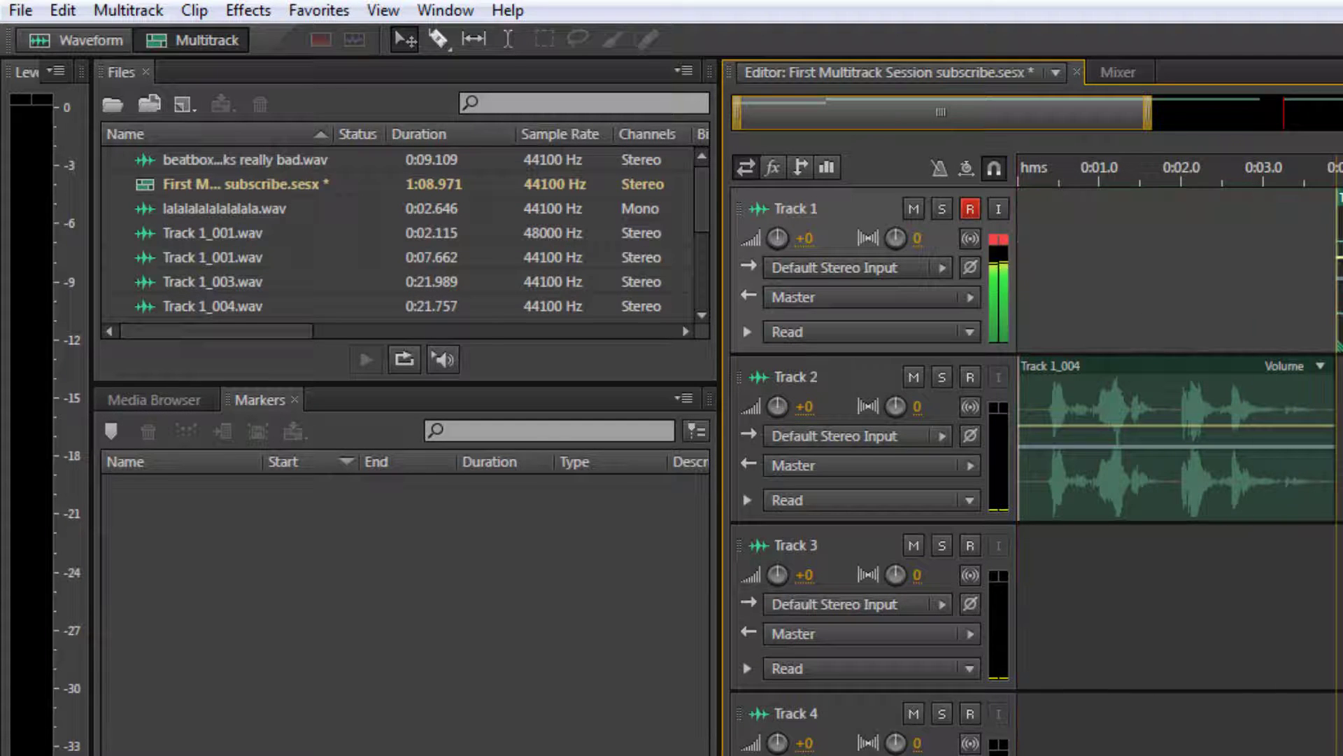
pyautogui.hotkey('ctrl', 'z')
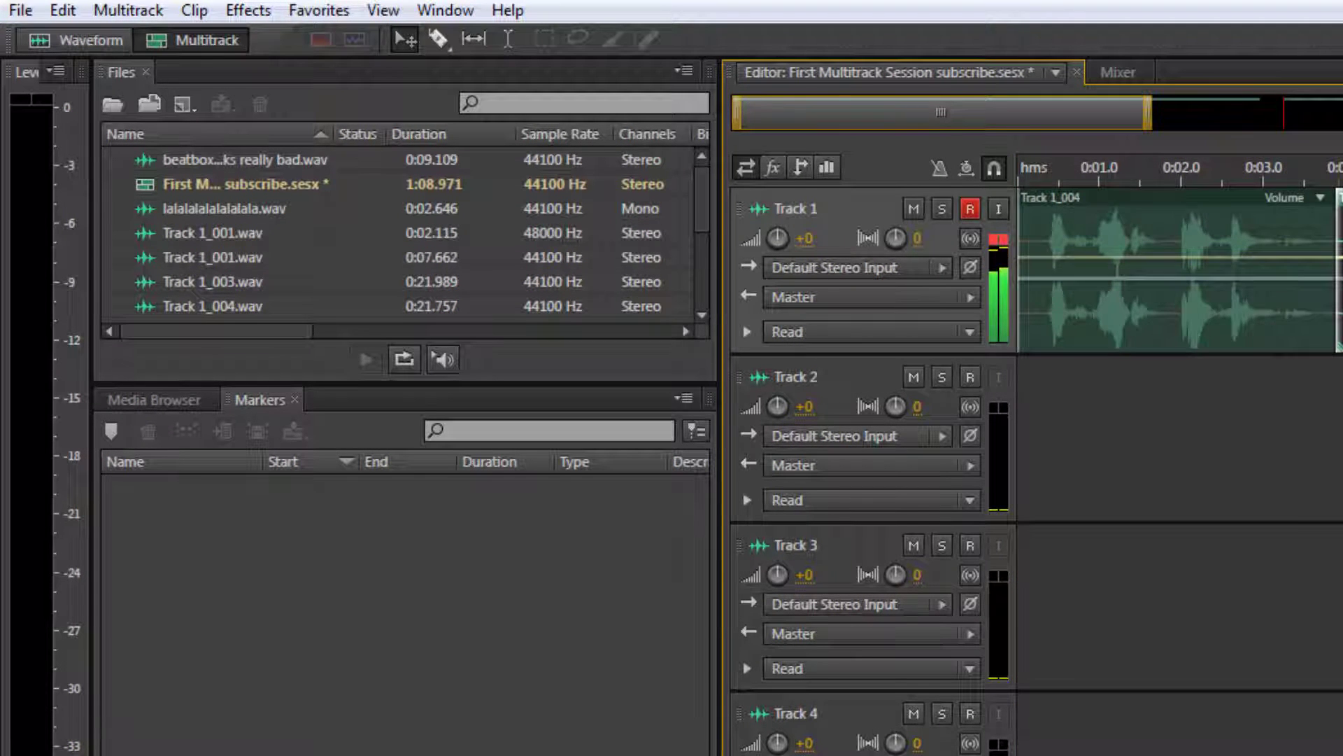
pyautogui.click(1225, 241)
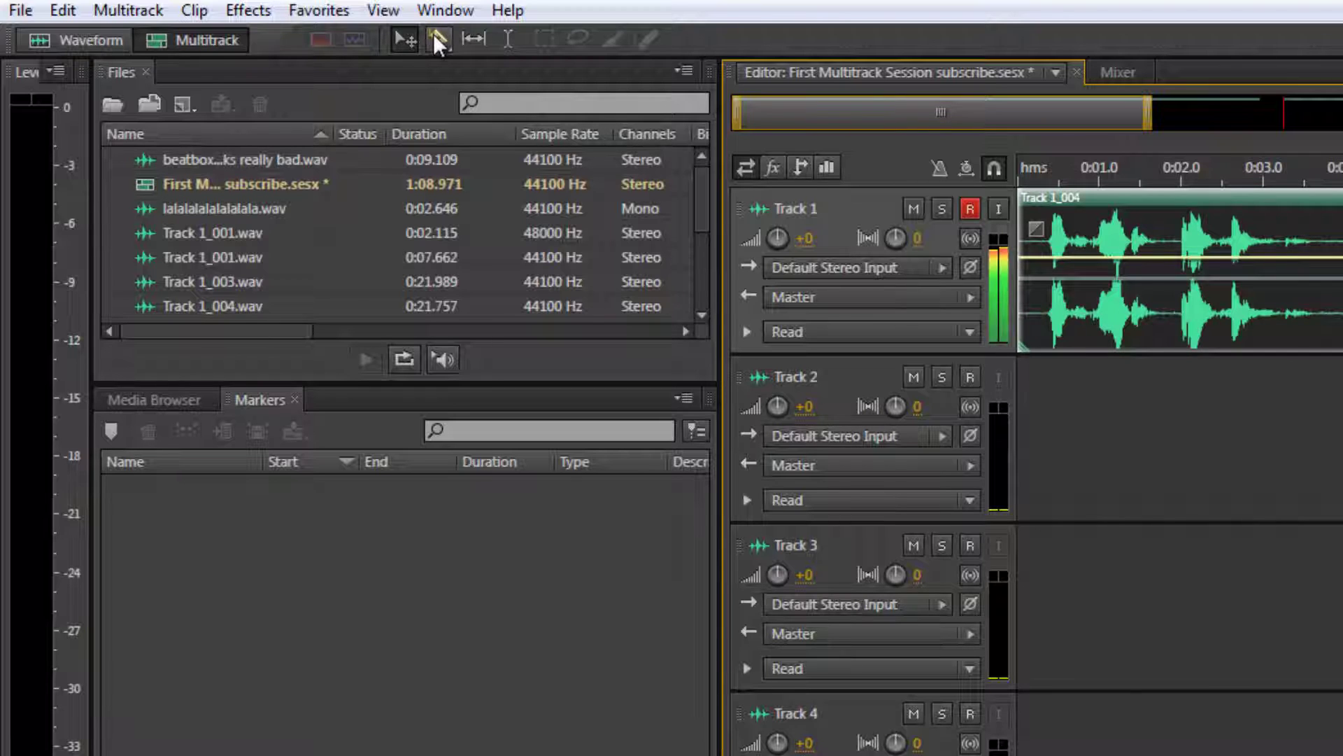
# Step: With the Slip Tool, slide the audio earlier inside the clip and start the clip near 0:01.6
pyautogui.click(472, 41)
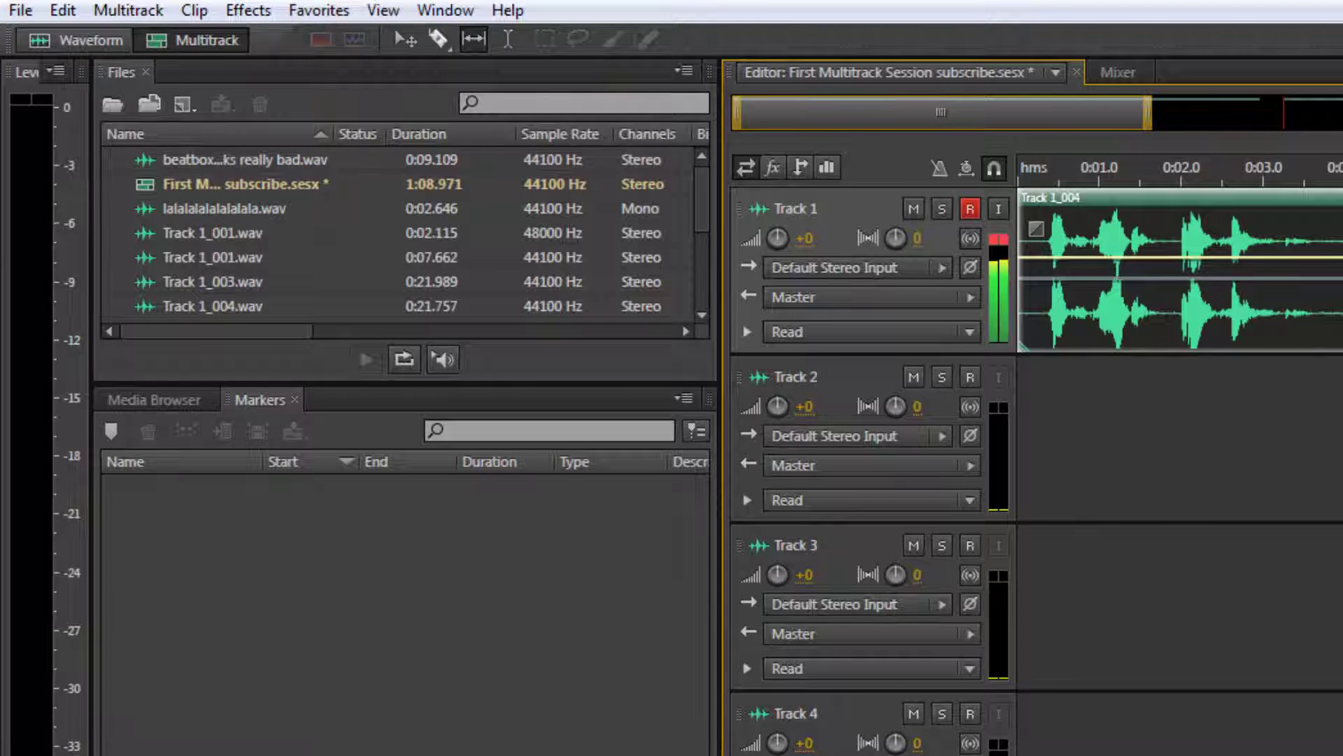
pyautogui.moveTo(1091, 308); pyautogui.dragTo(1220, 308)
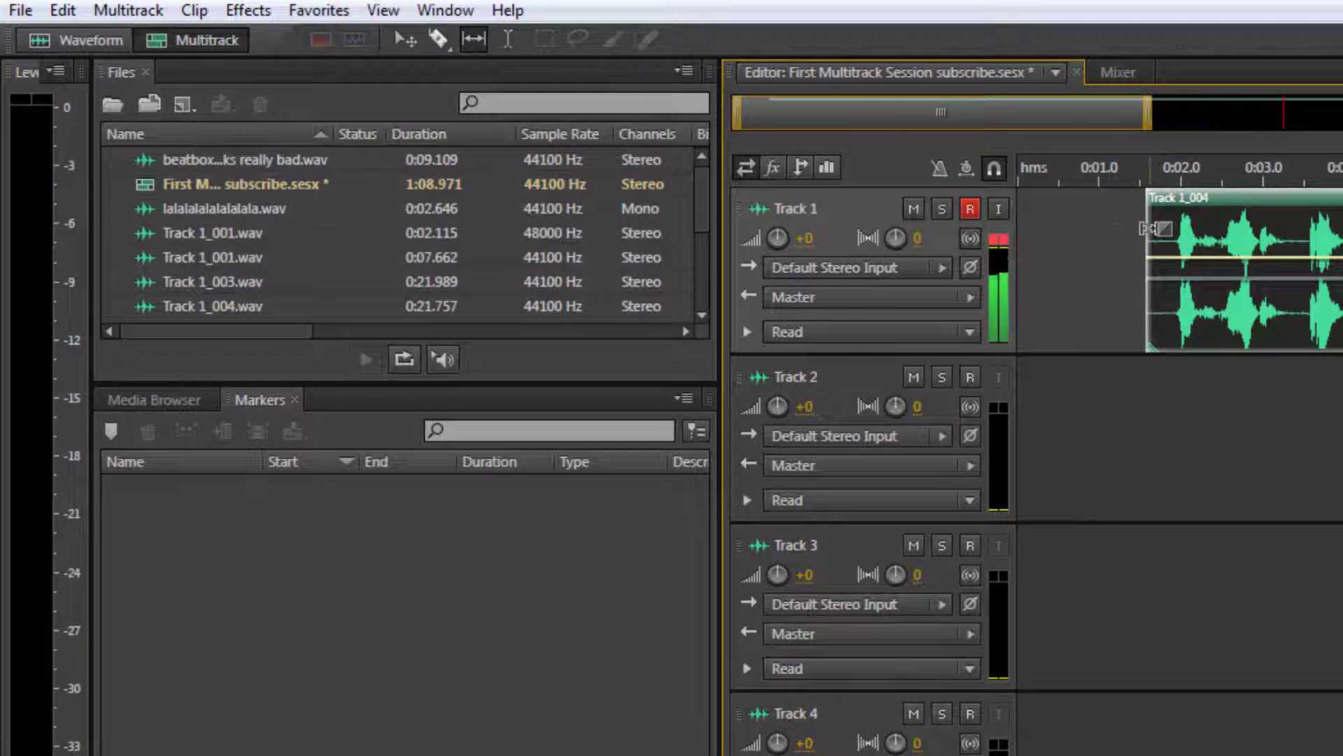
pyautogui.moveTo(1149, 222); pyautogui.dragTo(1342, 220)
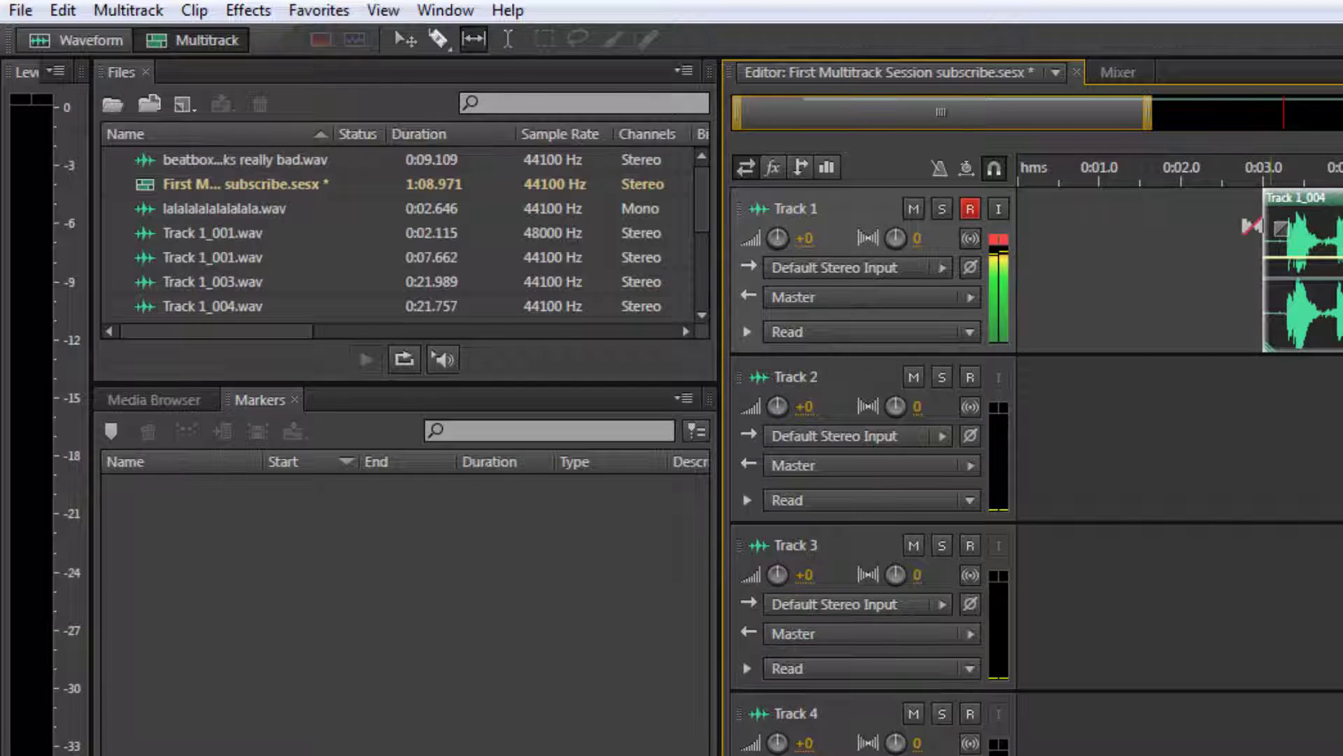
pyautogui.moveTo(1260, 222); pyautogui.dragTo(1300, 218)
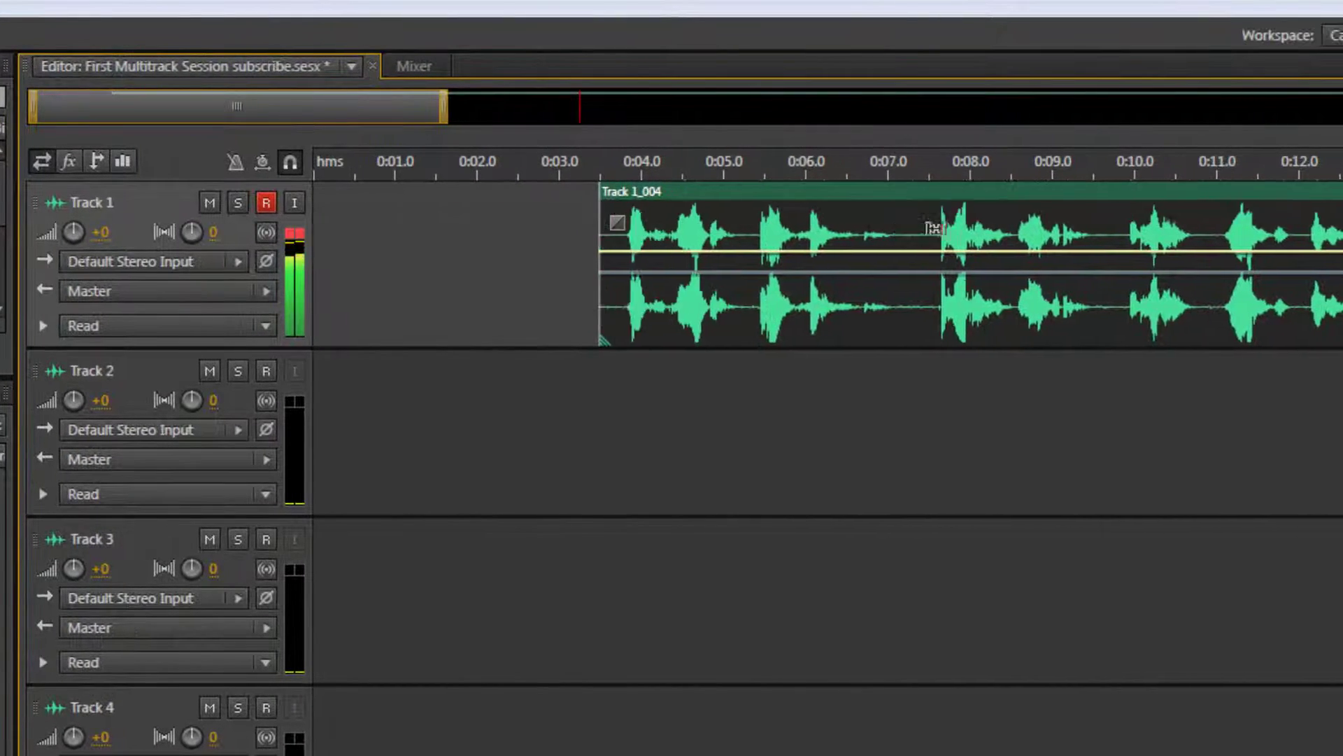
pyautogui.moveTo(933, 228); pyautogui.dragTo(757, 229)
pyautogui.click(876, 221)
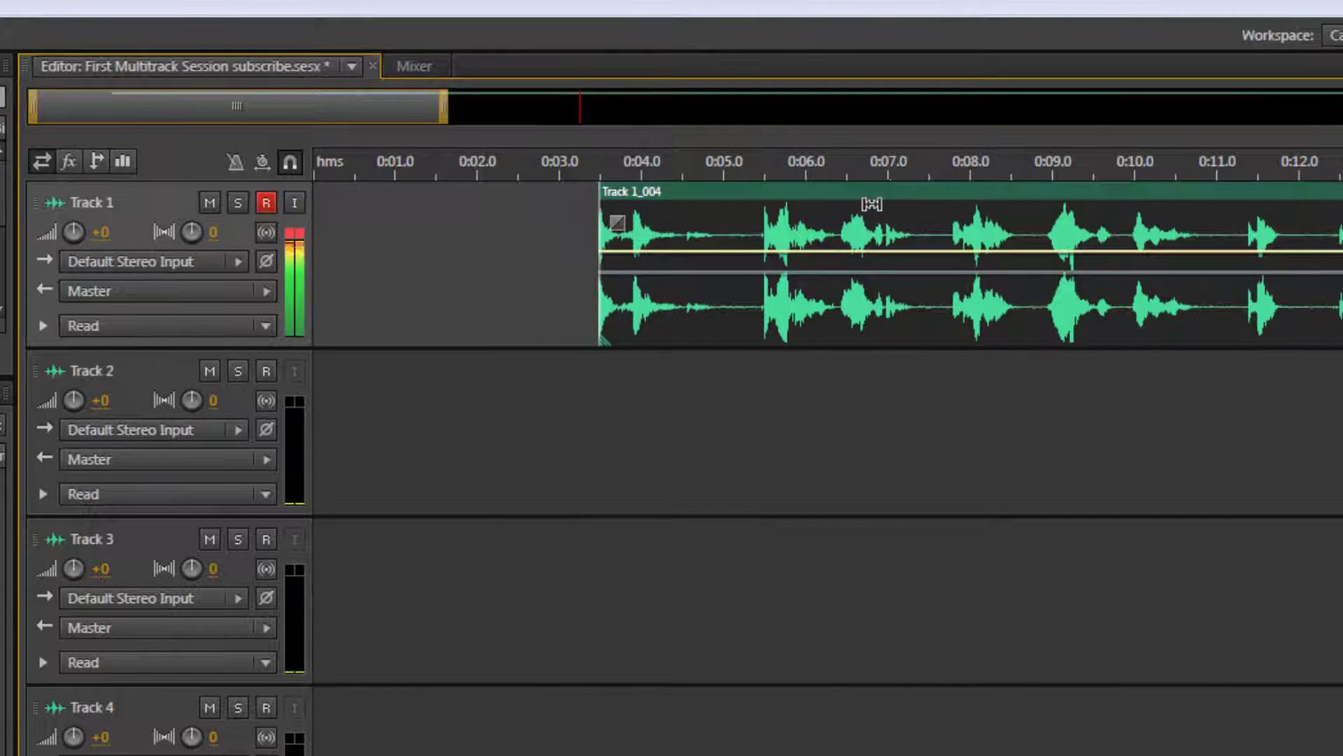
pyautogui.moveTo(861, 204); pyautogui.dragTo(480, 202)
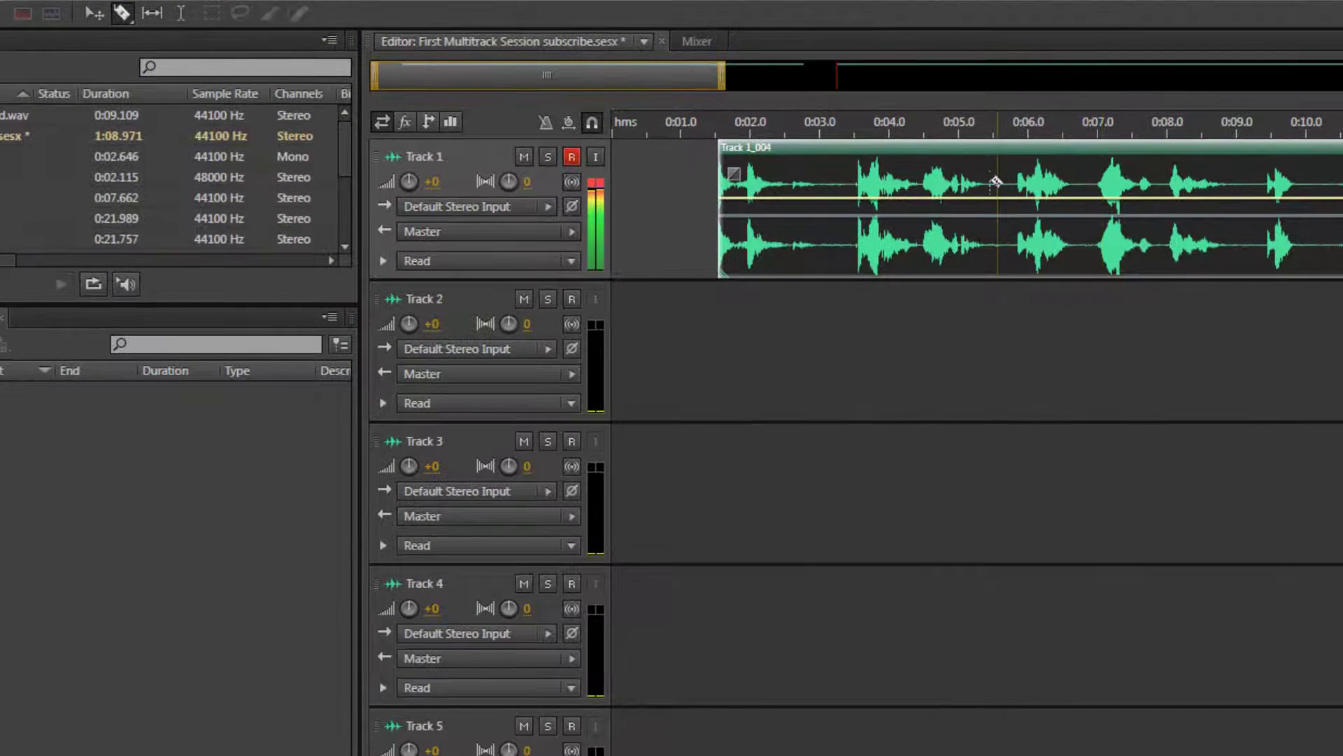
# Step: Cut the clip at 0:05.9 and 0:08.7, move the middle piece to Track 2 at 0:01.2, and close the gap
pyautogui.click(989, 181)
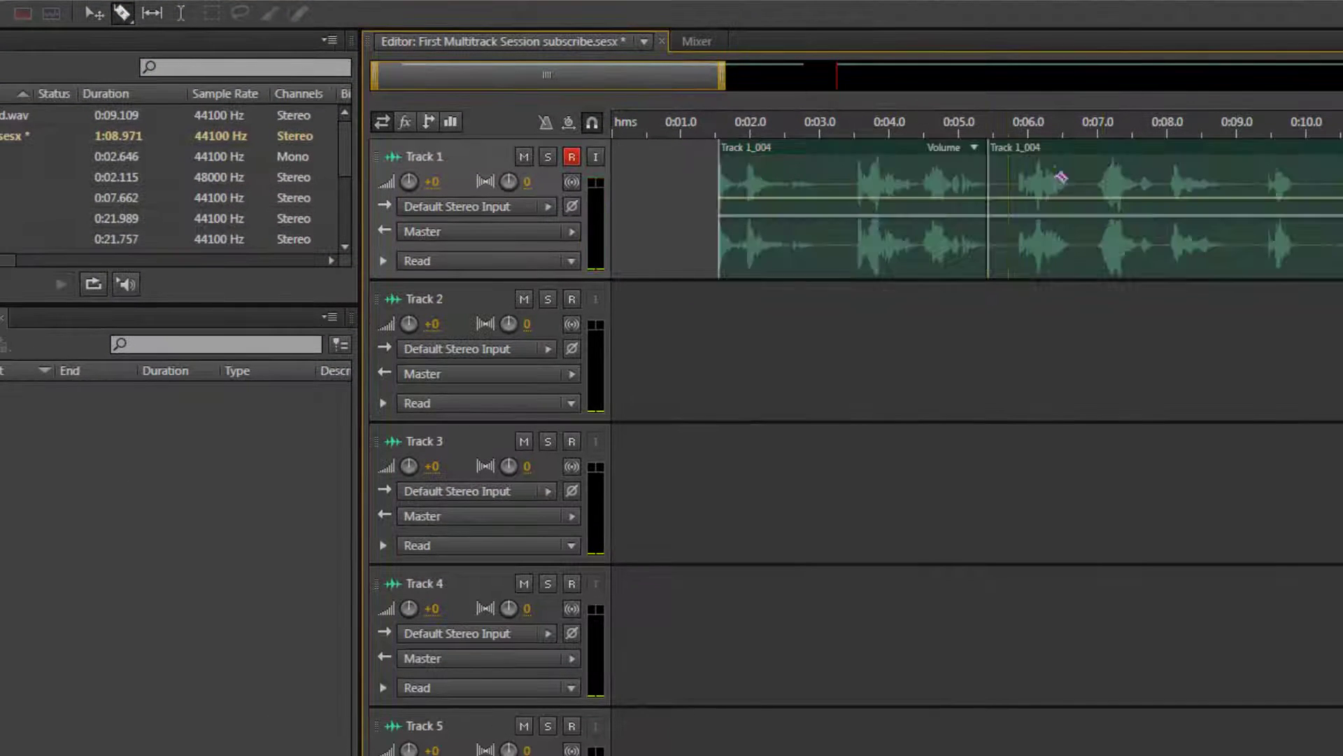
pyautogui.click(1183, 180)
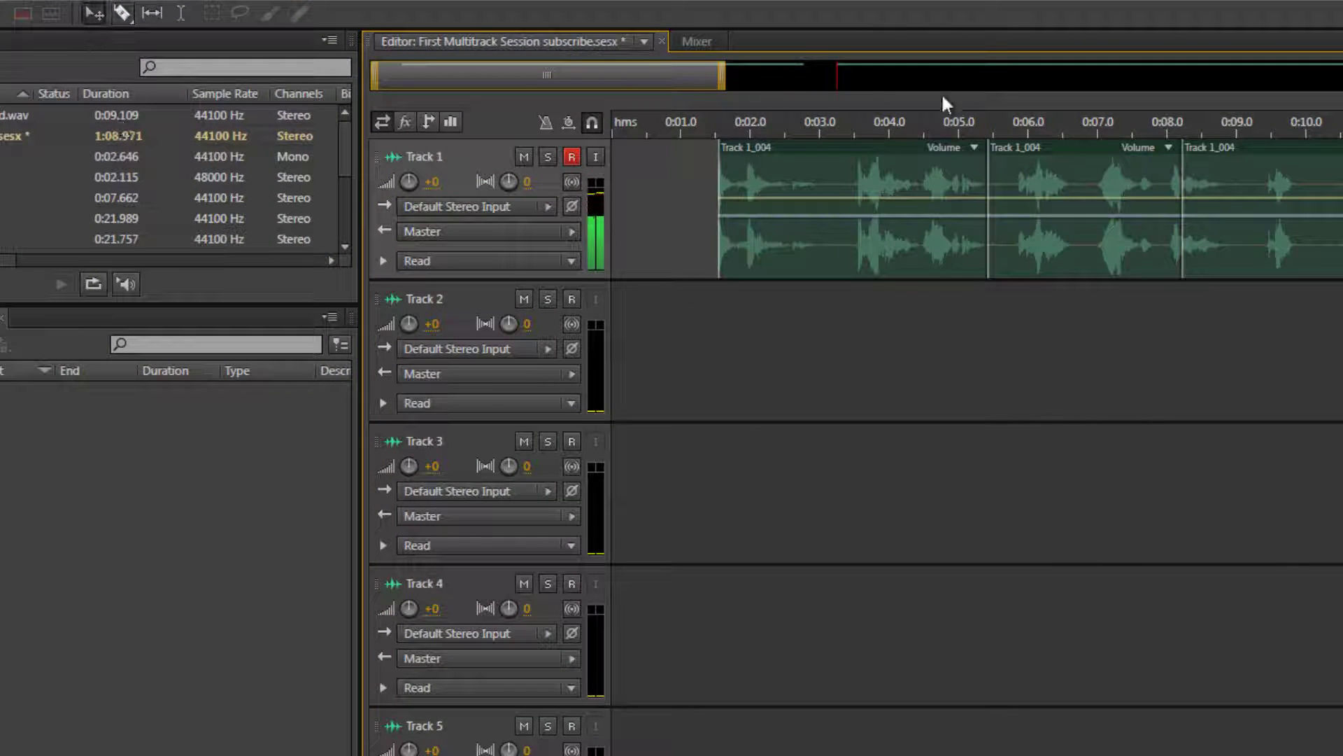
pyautogui.moveTo(1036, 151); pyautogui.dragTo(660, 292)
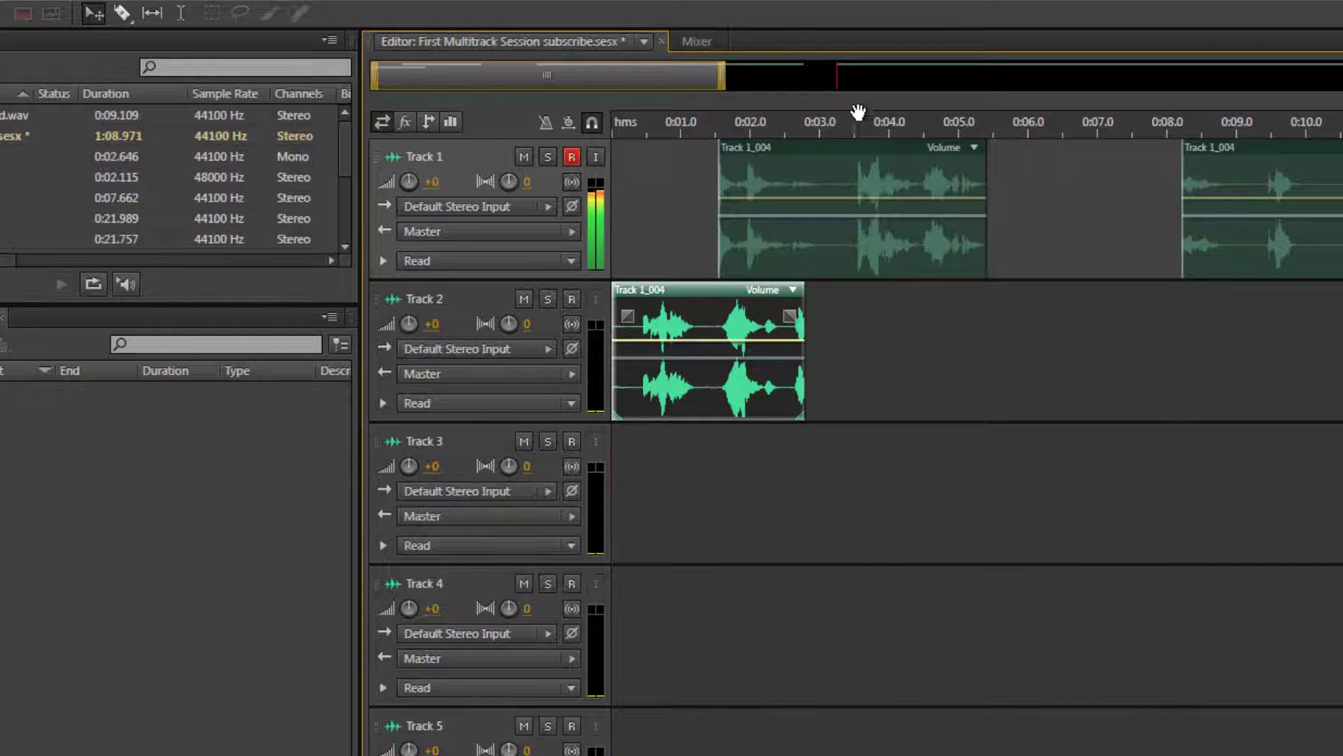
pyautogui.moveTo(857, 148); pyautogui.dragTo(1051, 161)
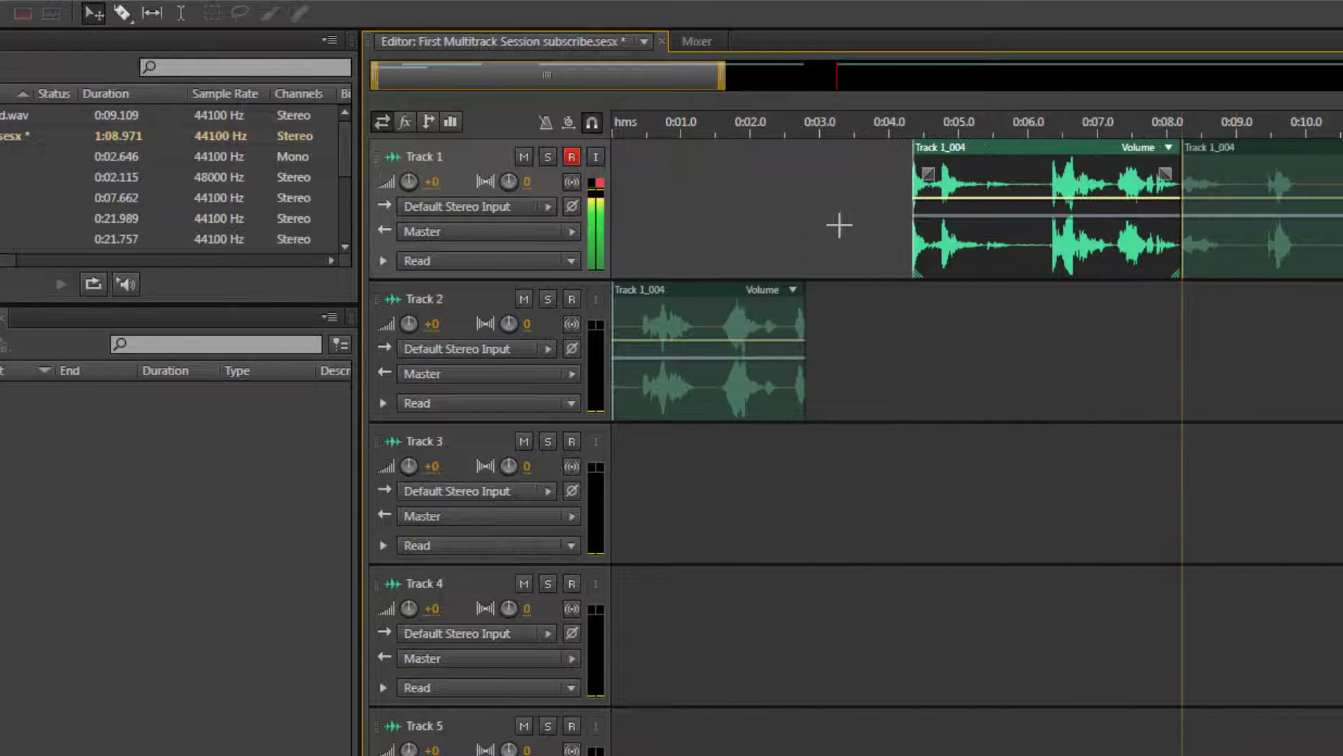
pyautogui.moveTo(678, 307); pyautogui.dragTo(759, 306)
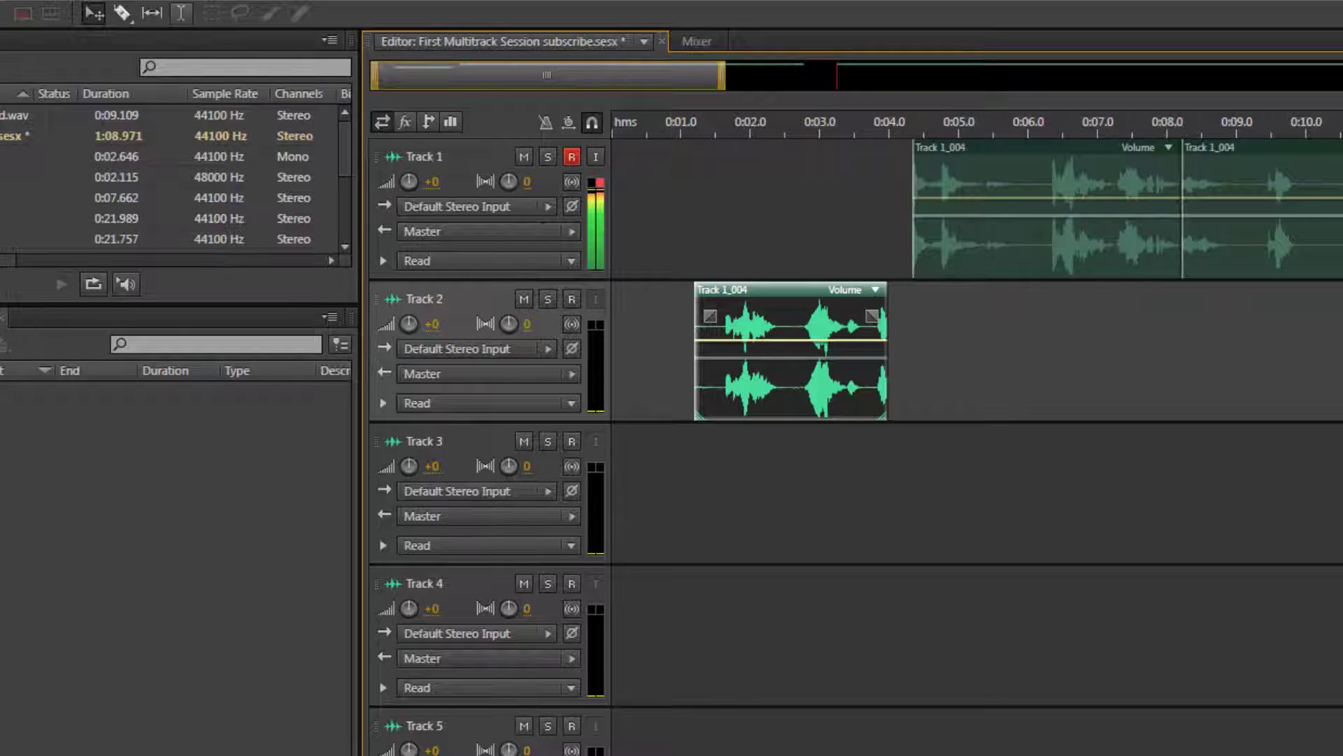
# Step: Slip the Track 2 clip's audio later and preview playback from 0:01.0
pyautogui.click(158, 9)
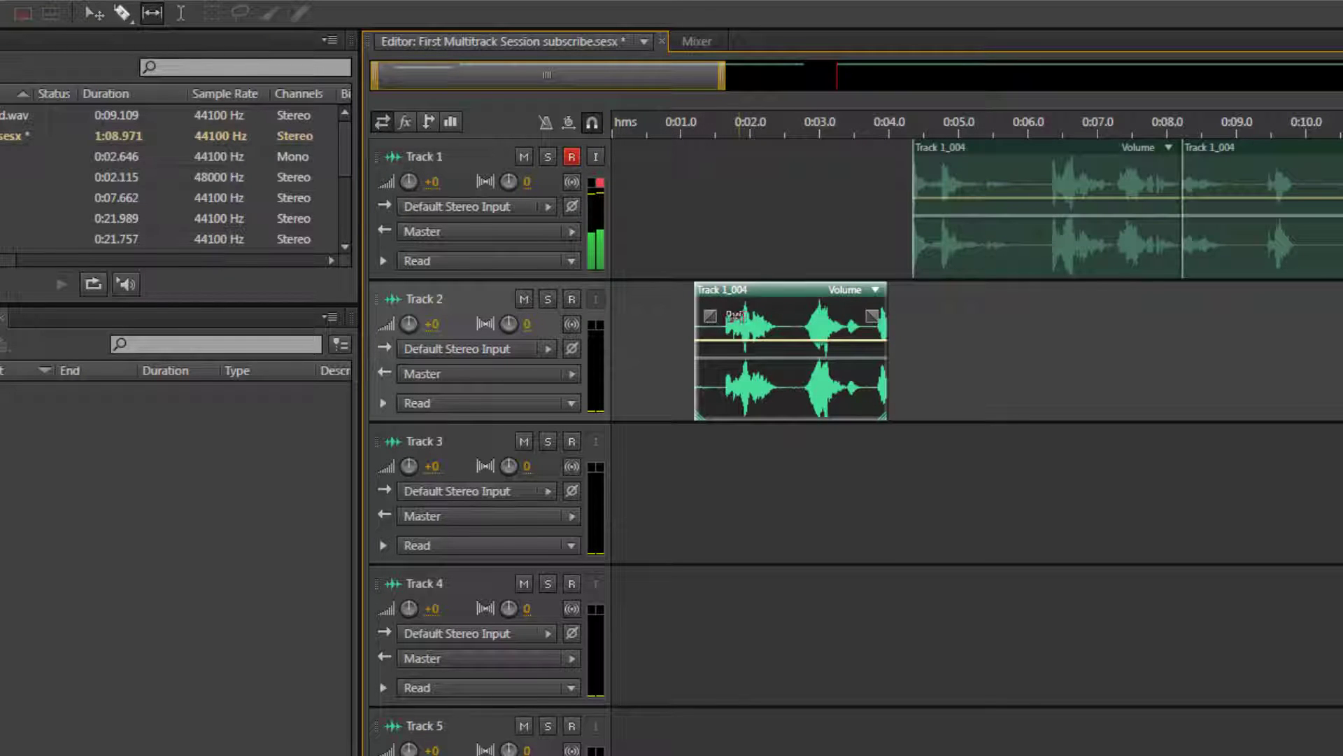
pyautogui.moveTo(735, 314); pyautogui.dragTo(813, 308)
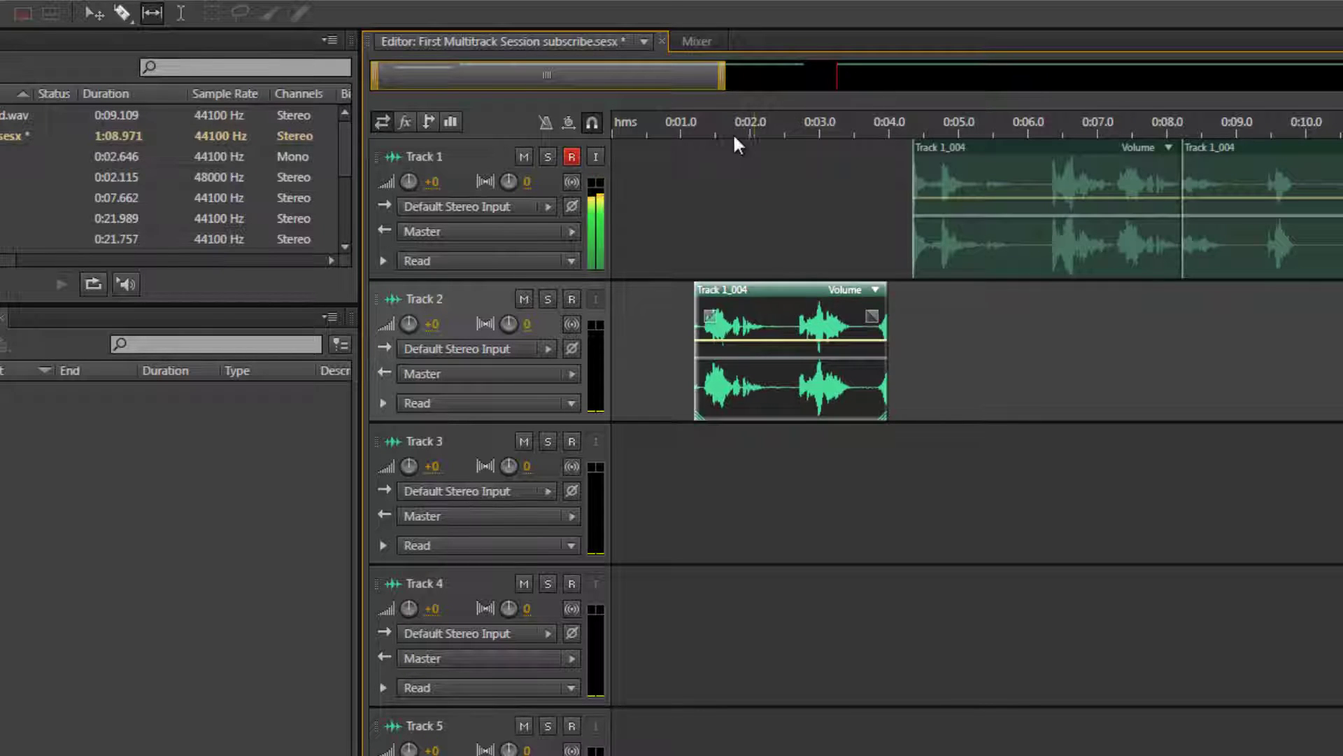
pyautogui.click(677, 129)
pyautogui.press('space')
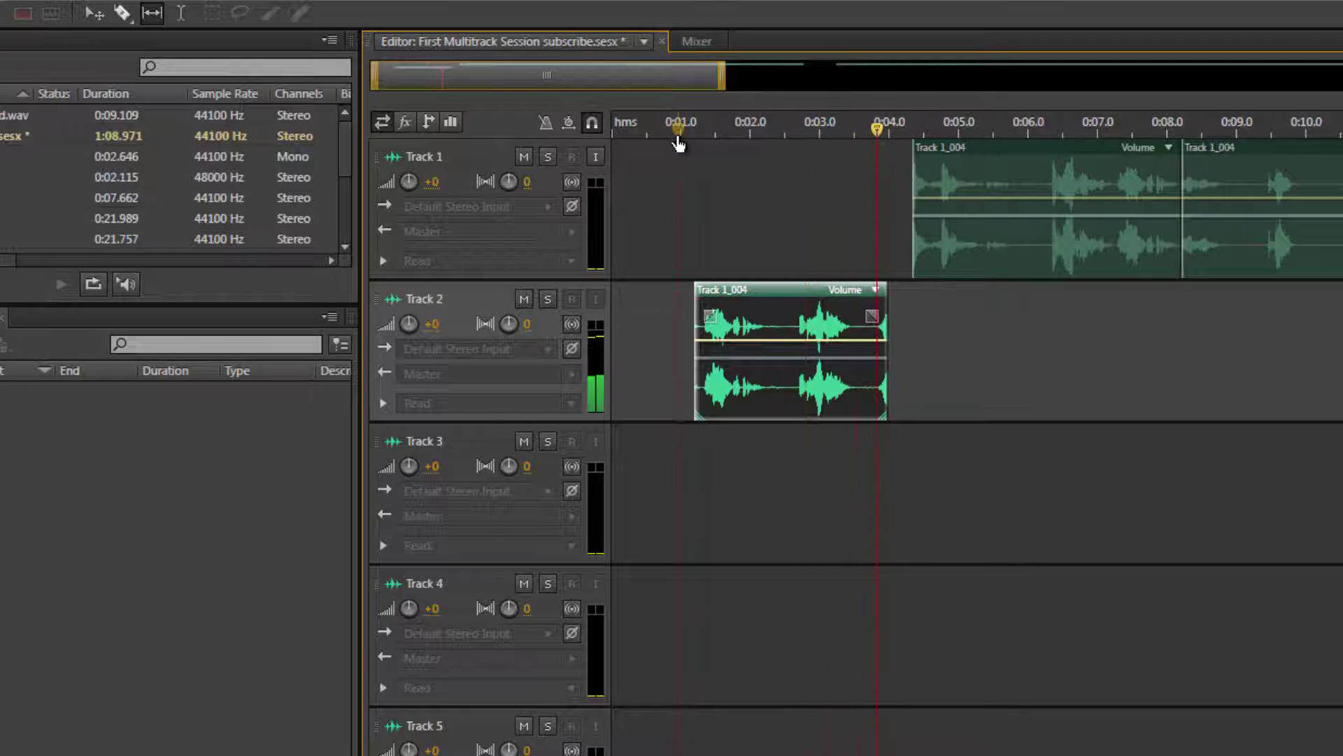
pyautogui.press('space')
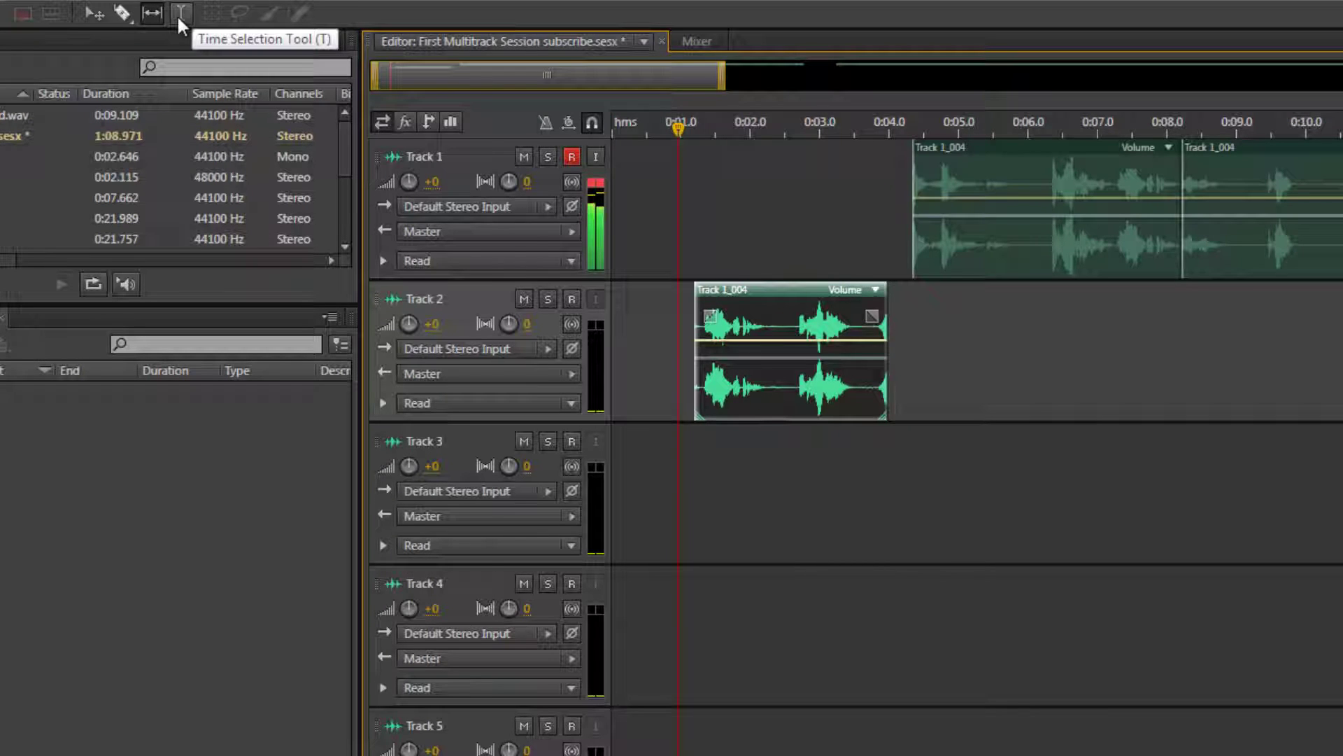
# Step: Delete the Track 2 clip and select the range 0:02 to 0:12 on Track 1
pyautogui.press('Delete')
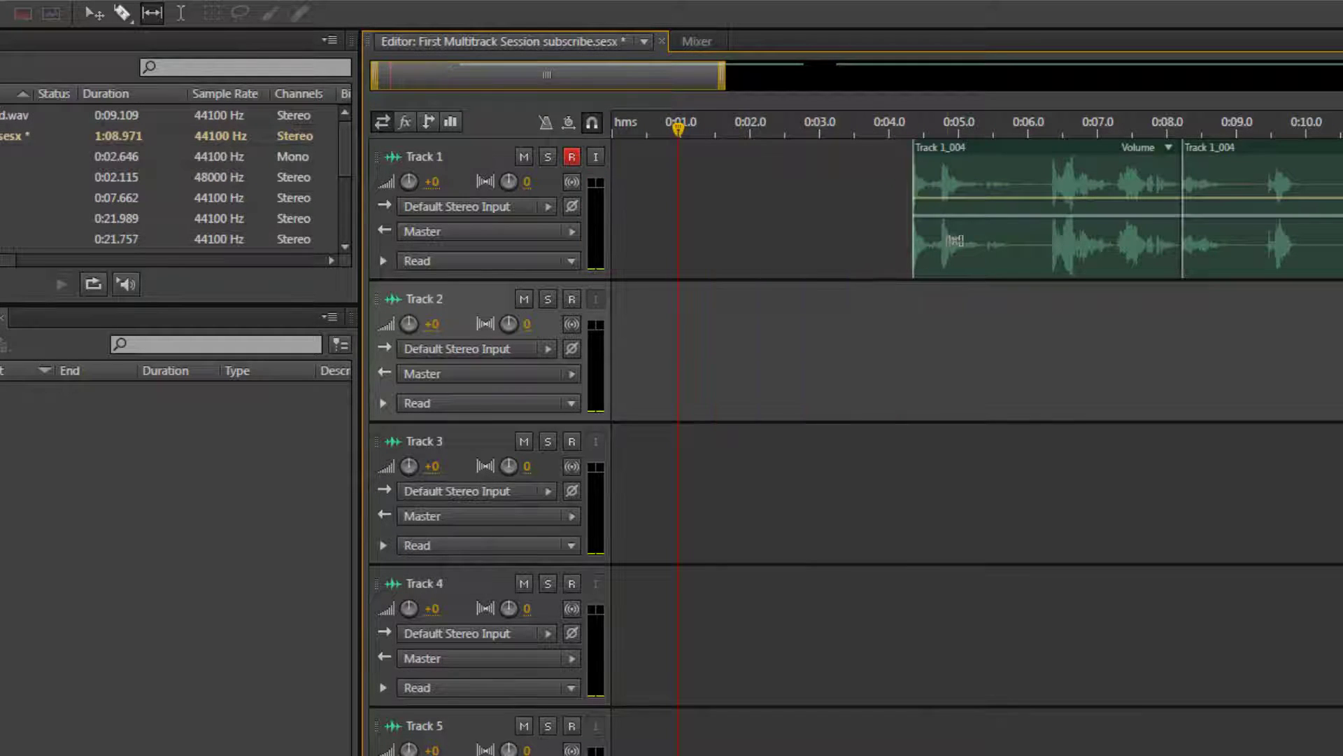
pyautogui.click(187, 10)
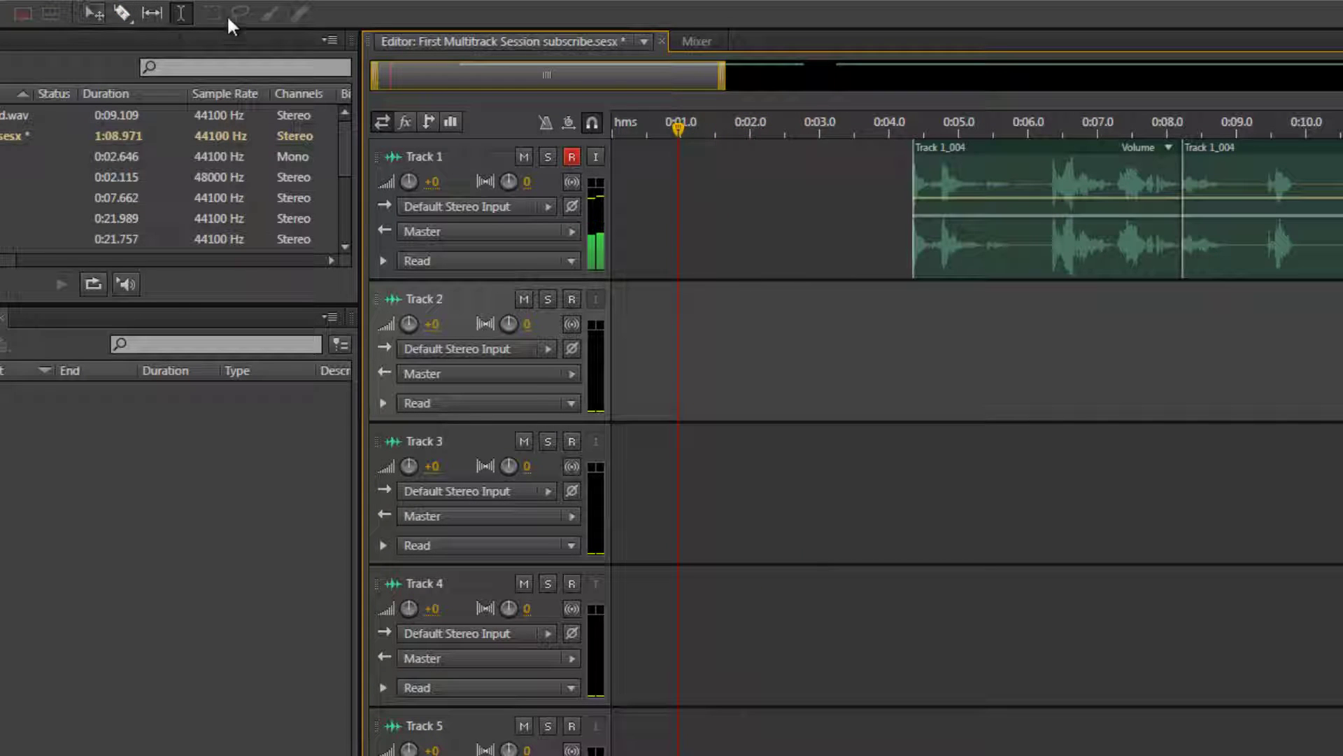
pyautogui.moveTo(761, 259); pyautogui.dragTo(1340, 203)
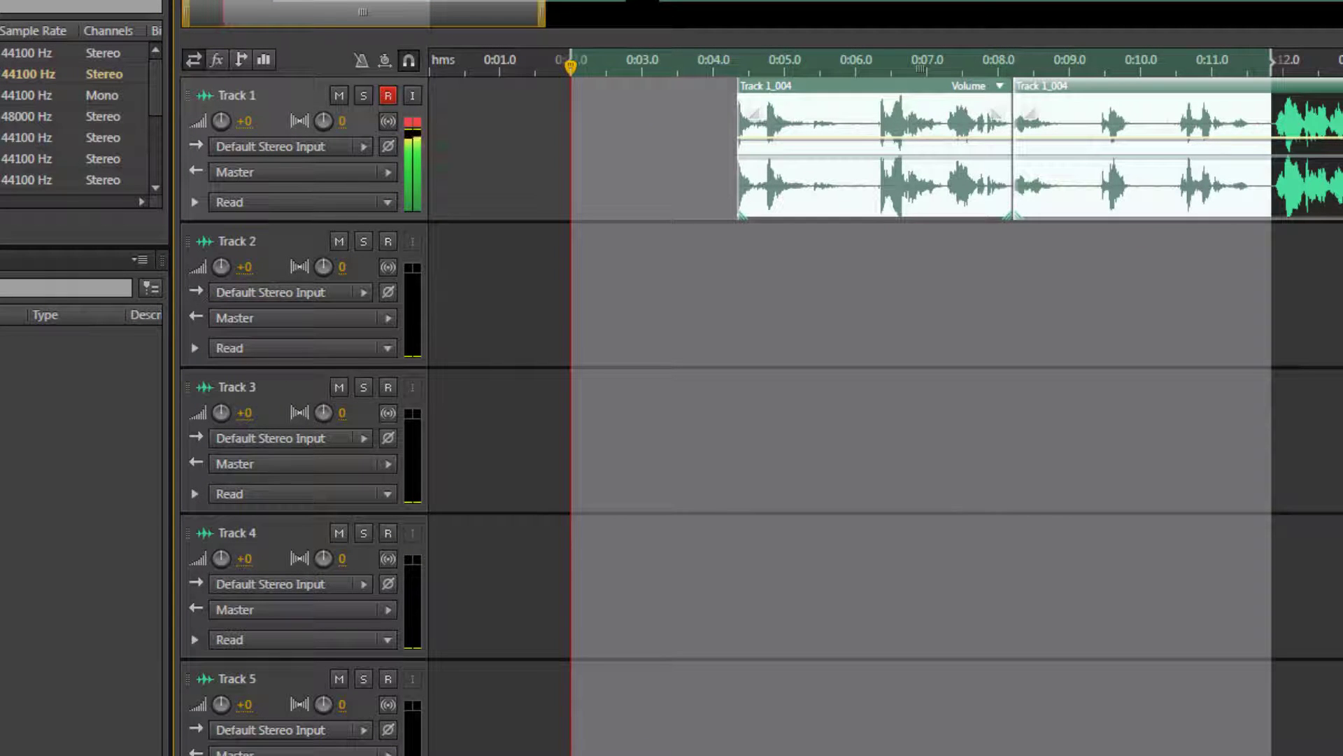
# Step: Play the selected range, then play again from 0:11.0 and stop
pyautogui.press('space')
pyautogui.click(1223, 73)
pyautogui.press('space')
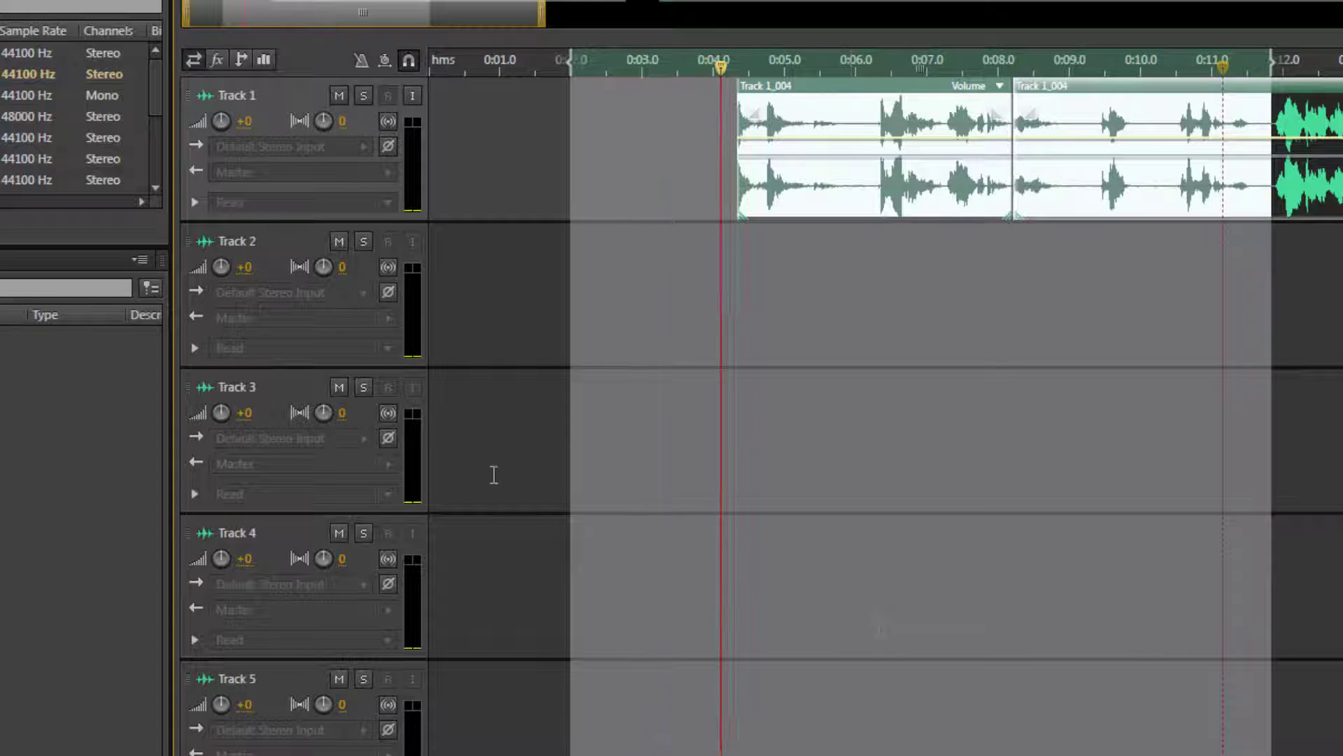
pyautogui.press('space')
# Step: Clear the selection, move the Track 1_004 clip to Track 3, then back onto Track 1 near 0:09
pyautogui.click(555, 395)
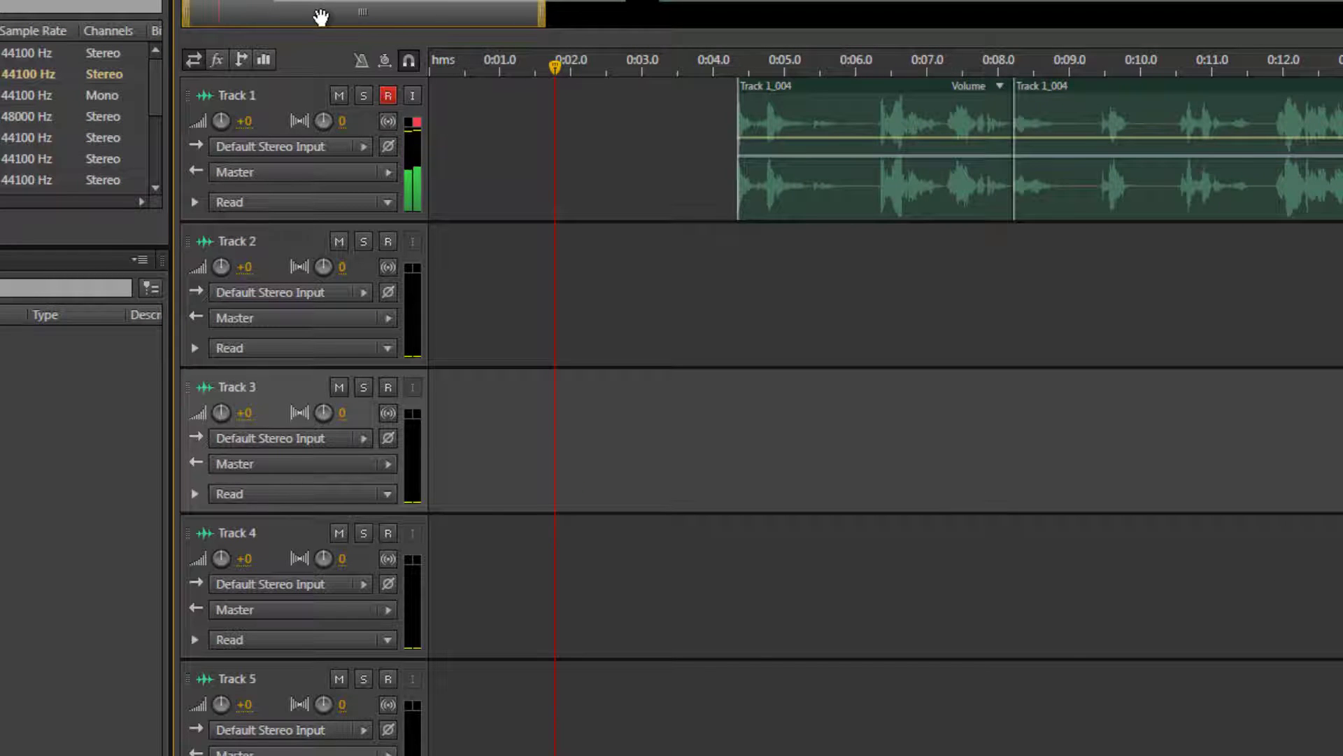
pyautogui.moveTo(267, 16); pyautogui.dragTo(425, 54)
pyautogui.moveTo(739, 122); pyautogui.dragTo(766, 489)
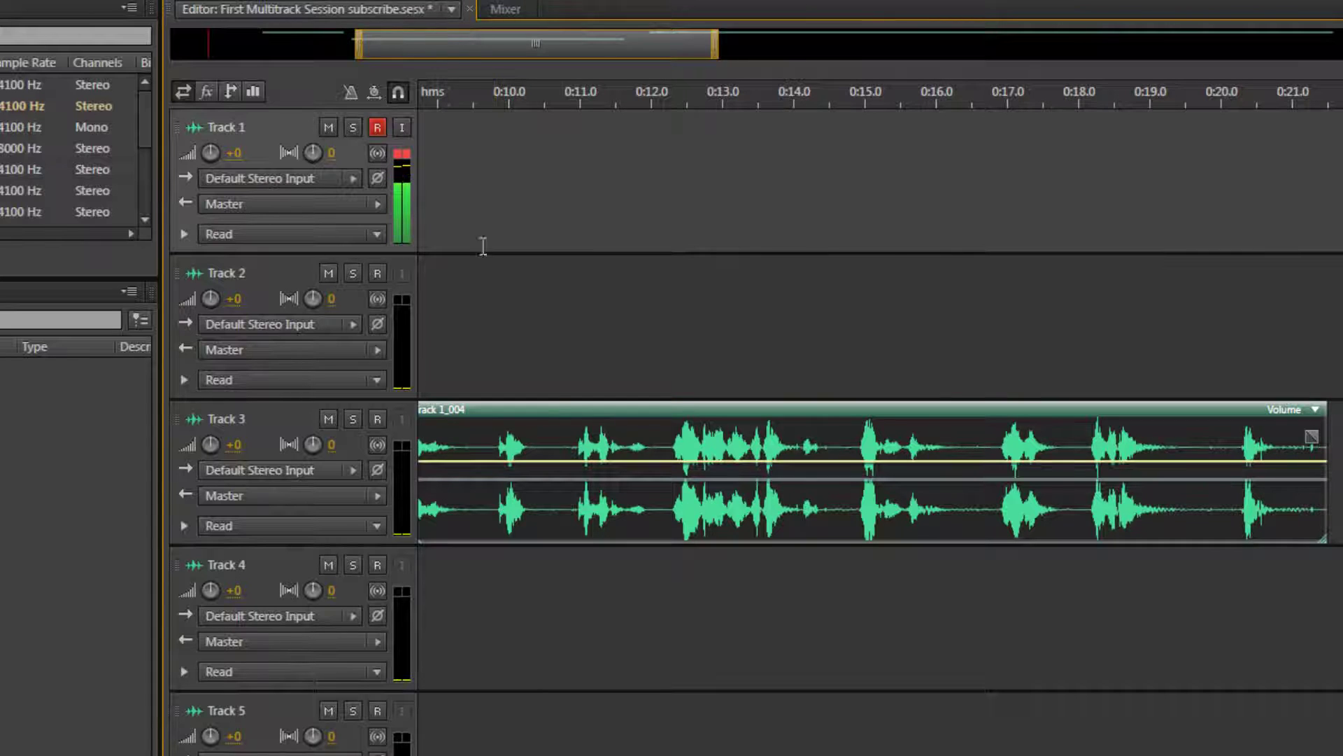
pyautogui.moveTo(593, 416); pyautogui.dragTo(590, 168)
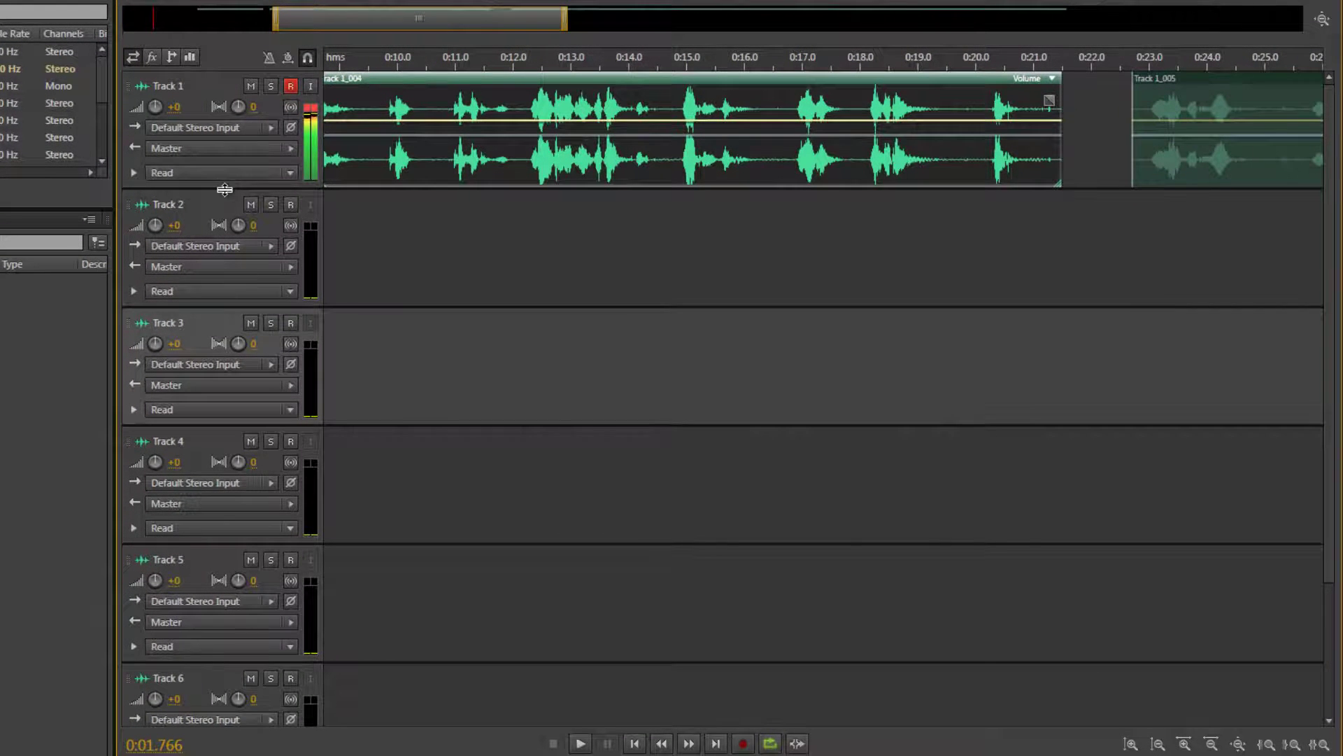
pyautogui.moveTo(225, 189)
pyautogui.mouseDown()
pyautogui.moveTo(241, 560)
pyautogui.moveTo(246, 237)
pyautogui.moveTo(218, 195)
pyautogui.mouseUp()
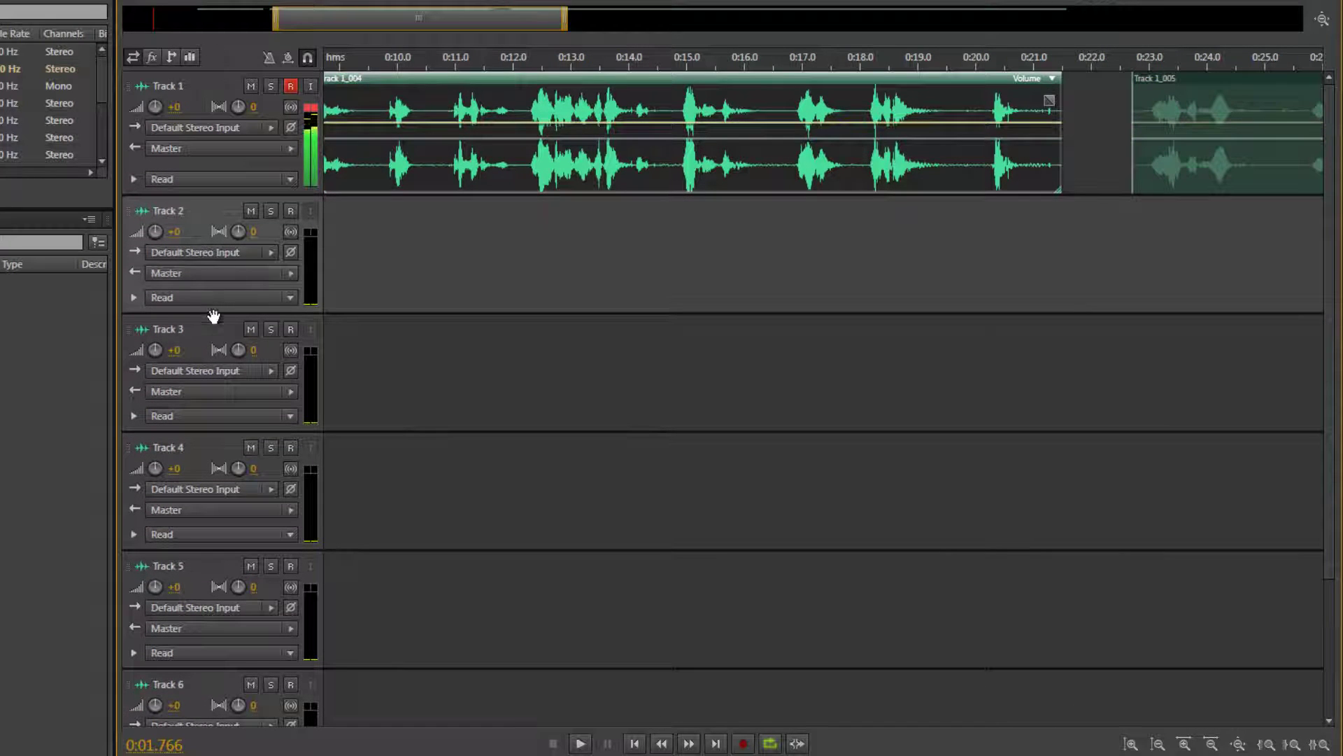
pyautogui.click(562, 308)
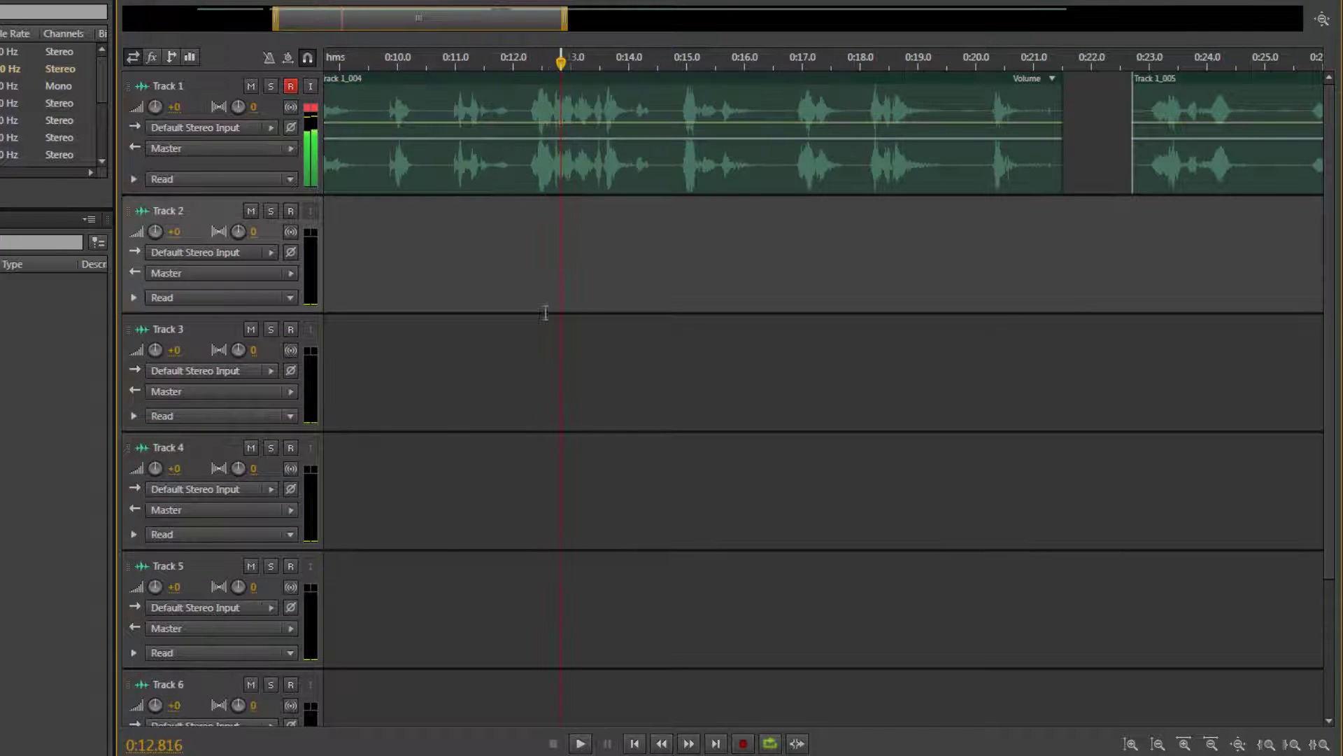
# Step: Drag the track borders to make Track 1 much taller and Track 2 full height
pyautogui.moveTo(238, 314)
pyautogui.mouseDown()
pyautogui.moveTo(234, 384)
pyautogui.moveTo(237, 306)
pyautogui.mouseUp()
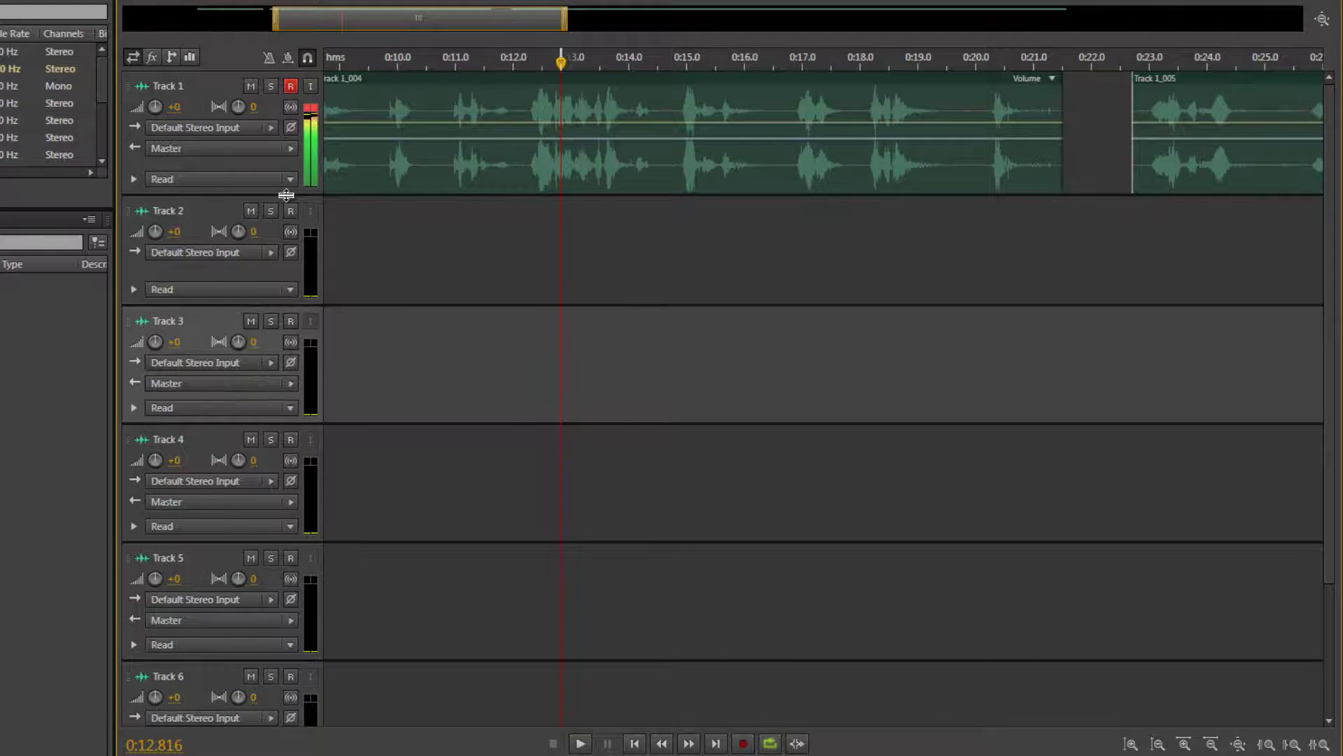
pyautogui.moveTo(286, 195); pyautogui.dragTo(284, 399)
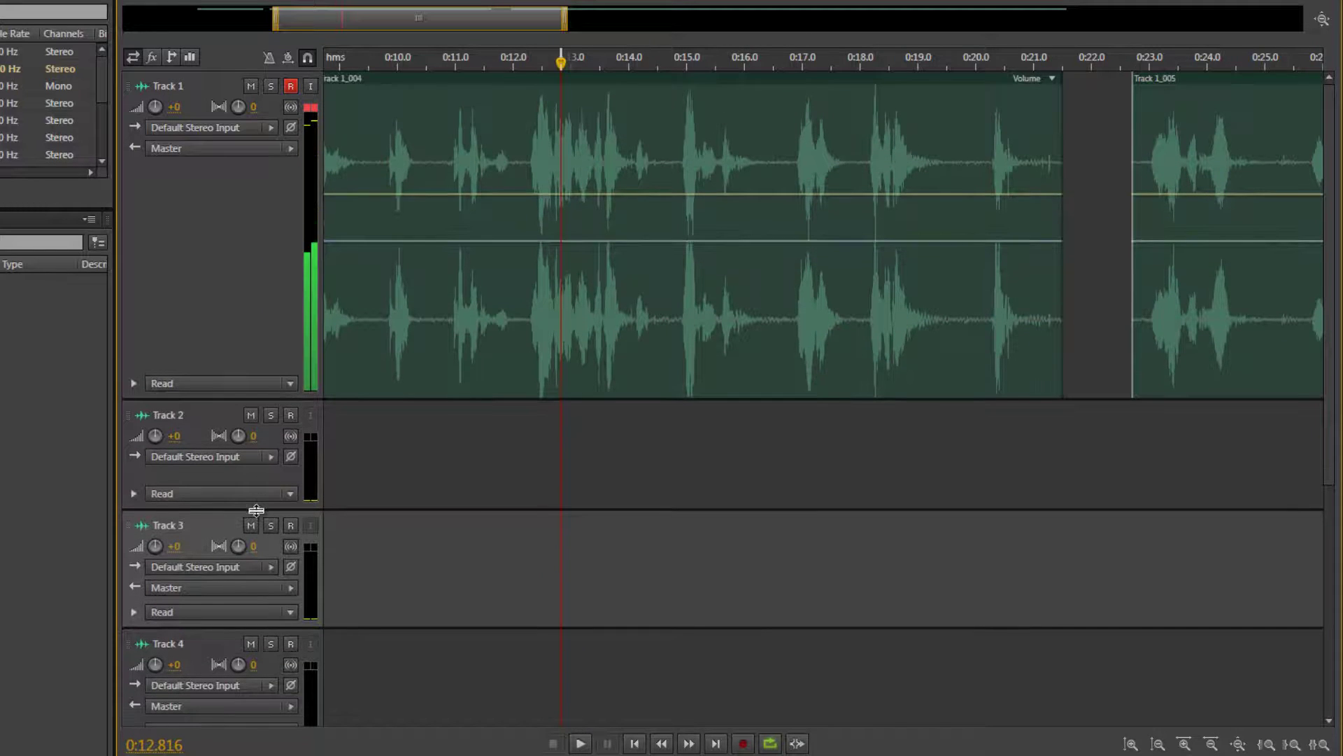
pyautogui.moveTo(256, 510); pyautogui.dragTo(231, 223)
pyautogui.moveTo(223, 260); pyautogui.dragTo(224, 343)
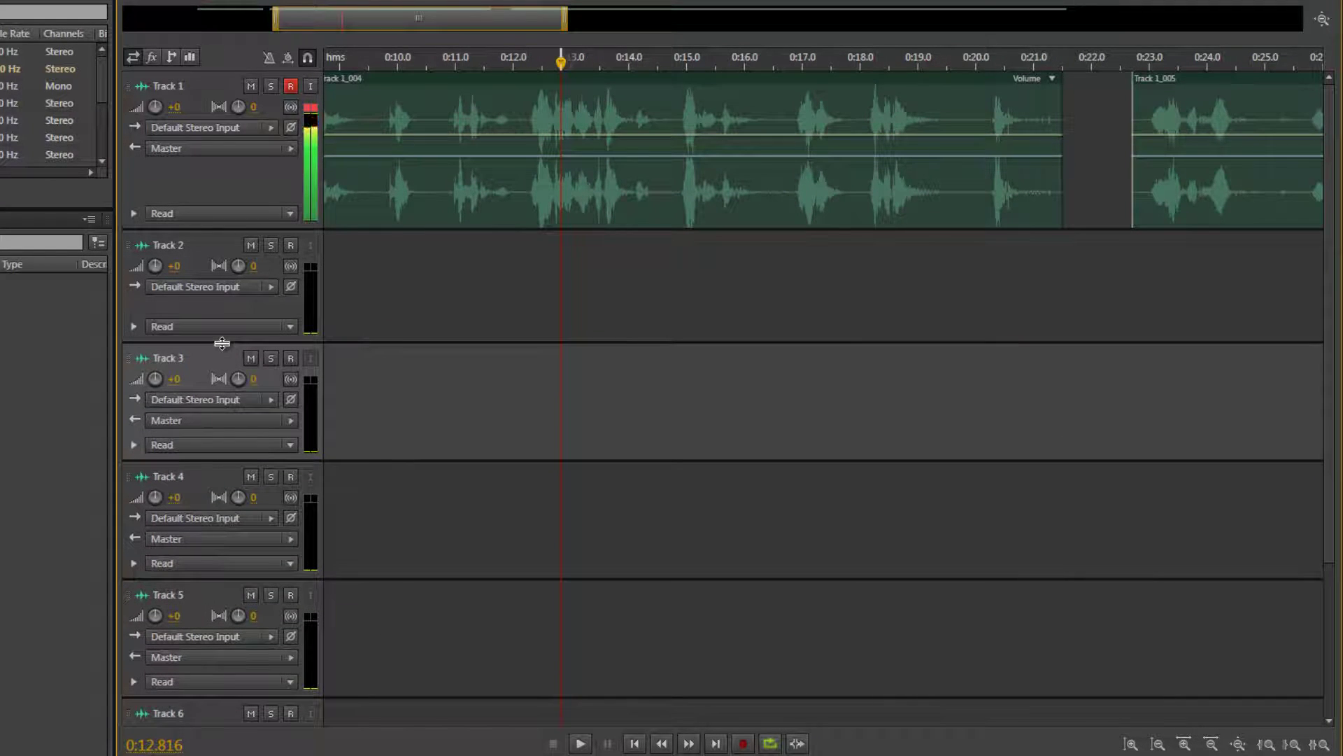
# Step: Adjust all track heights with Zoom In/Out (Amplitude), ending with tall tracks
pyautogui.click(1132, 744)
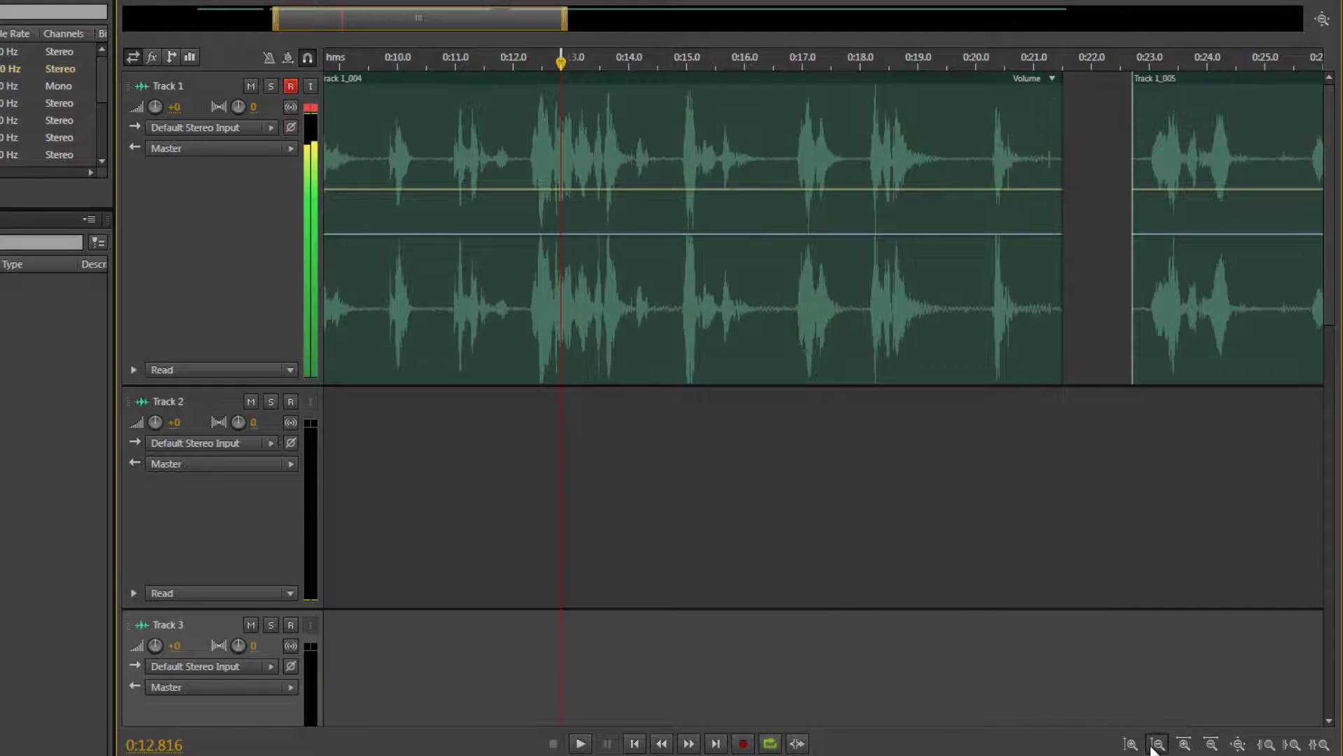
pyautogui.click(1158, 745)
pyautogui.click(1132, 745)
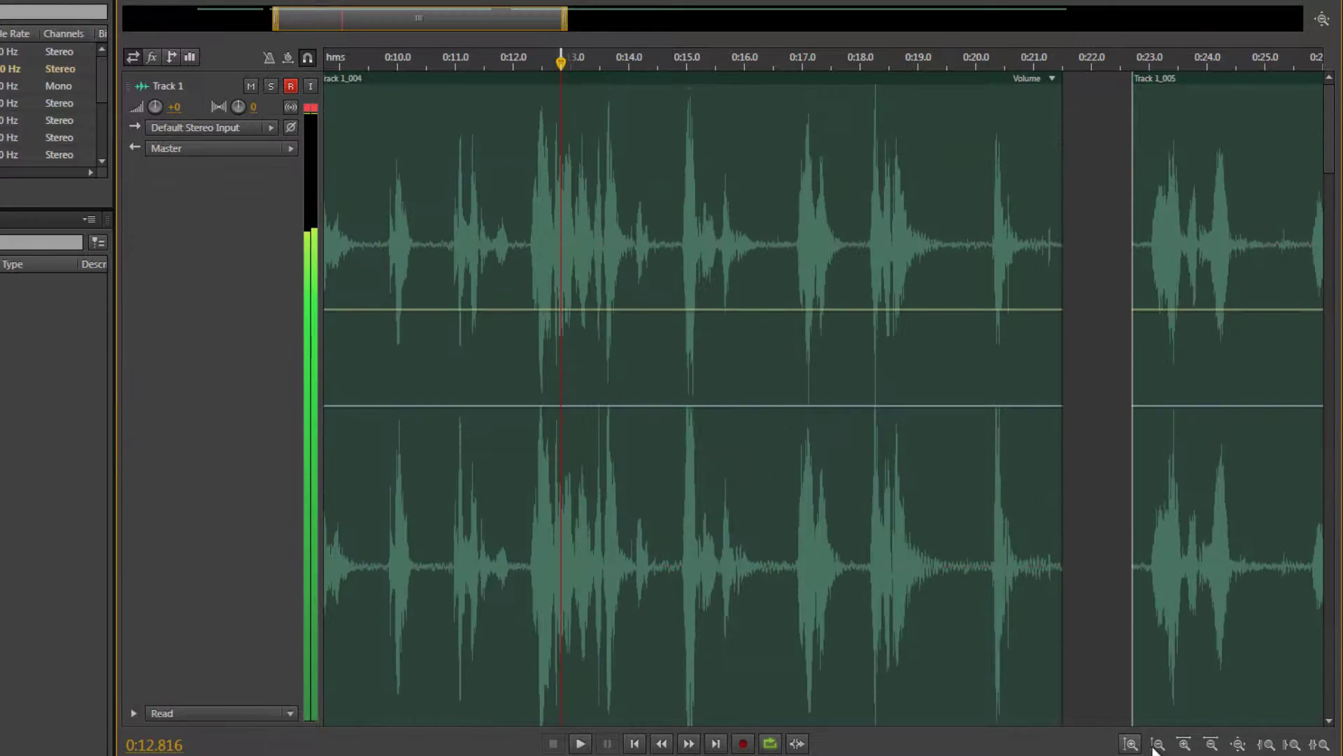
pyautogui.click(1157, 745)
pyautogui.click(1157, 745)
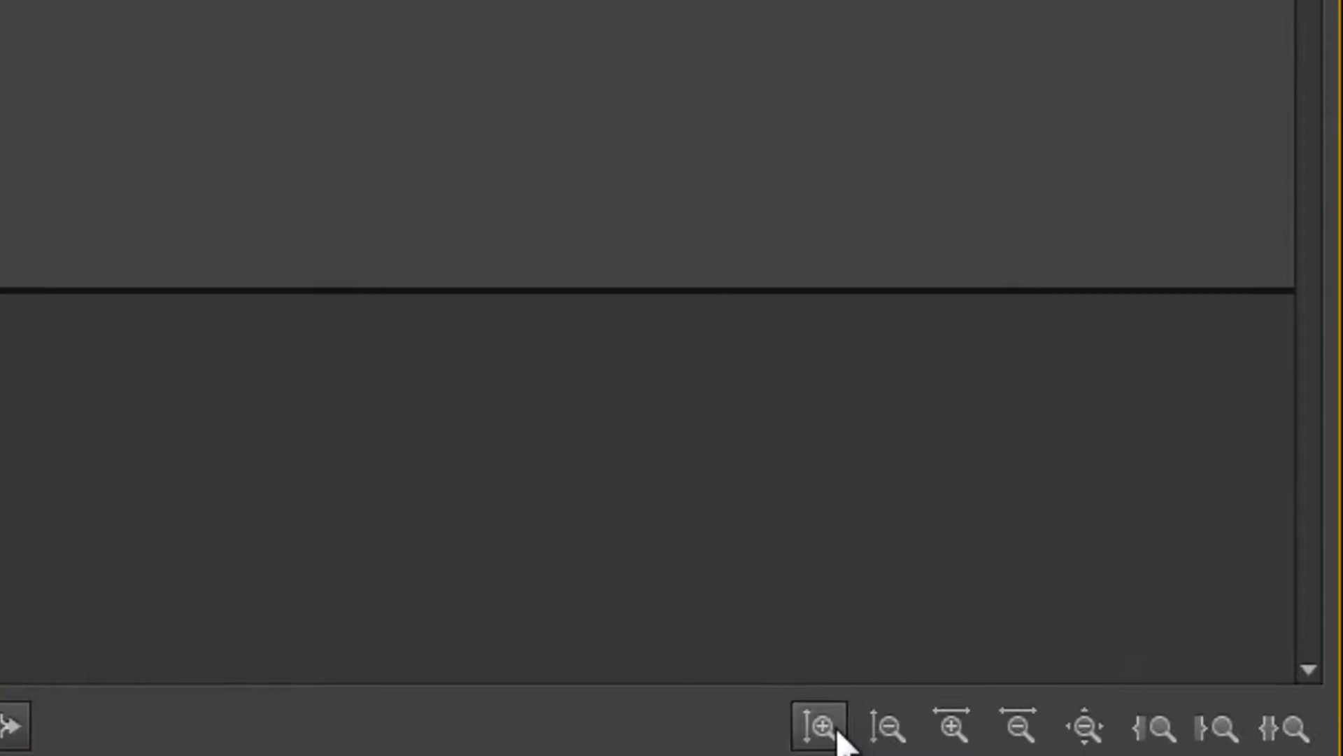
pyautogui.click(1131, 744)
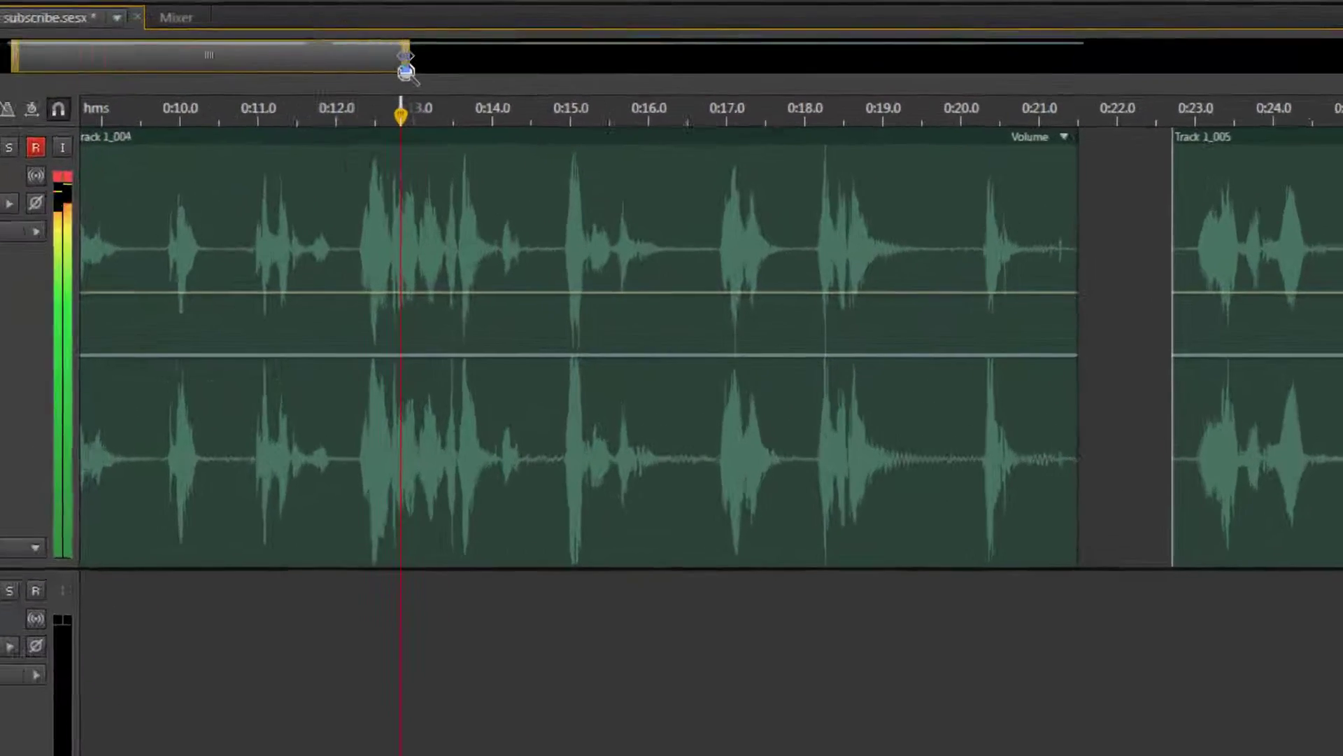
# Step: Widen the visible time range and zoom out to show the whole session
pyautogui.moveTo(596, 54); pyautogui.dragTo(746, 55)
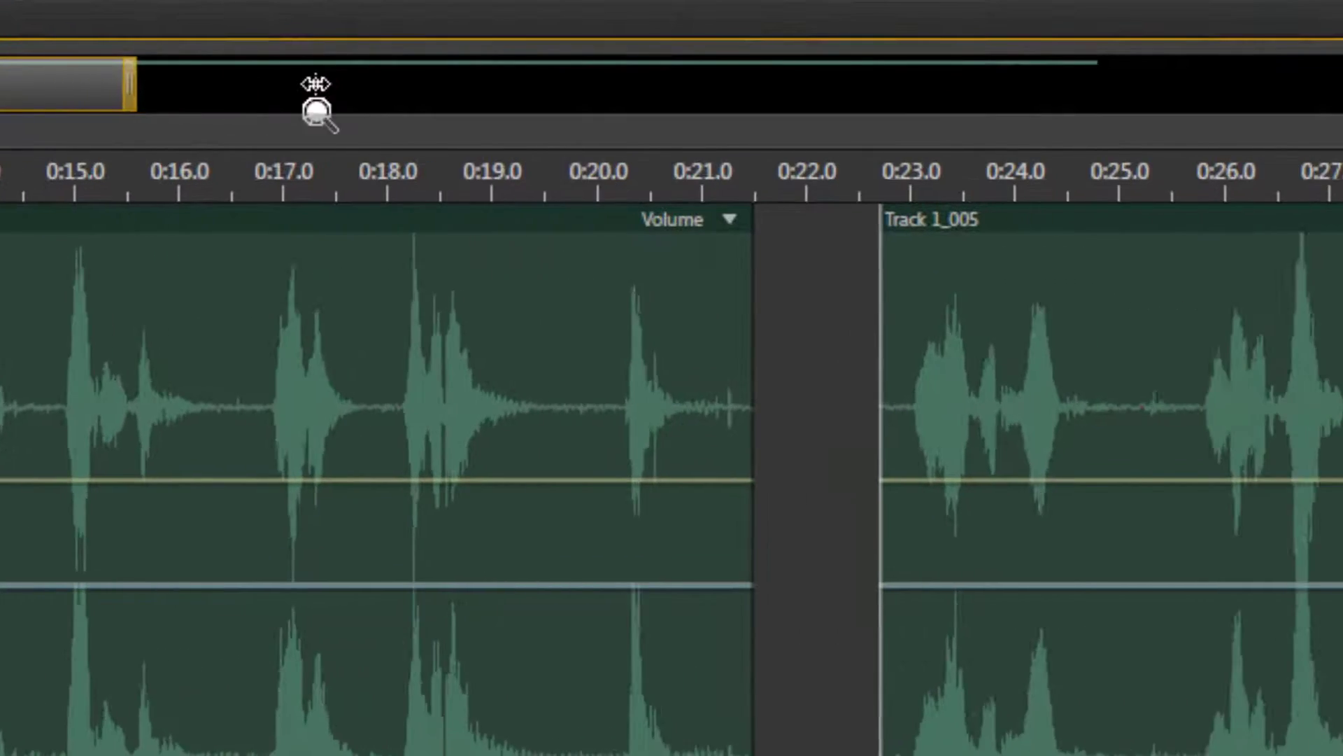
pyautogui.moveTo(317, 84); pyautogui.dragTo(1299, 84)
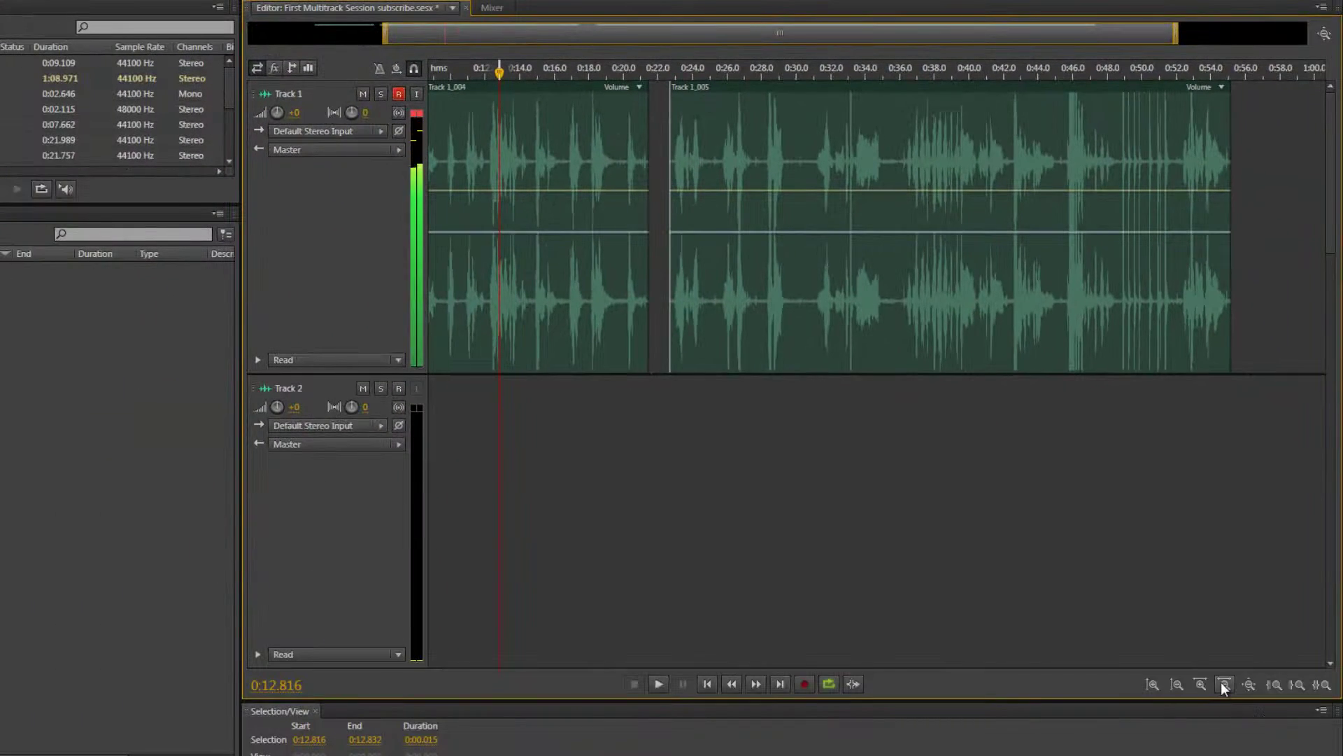
pyautogui.click(1224, 685)
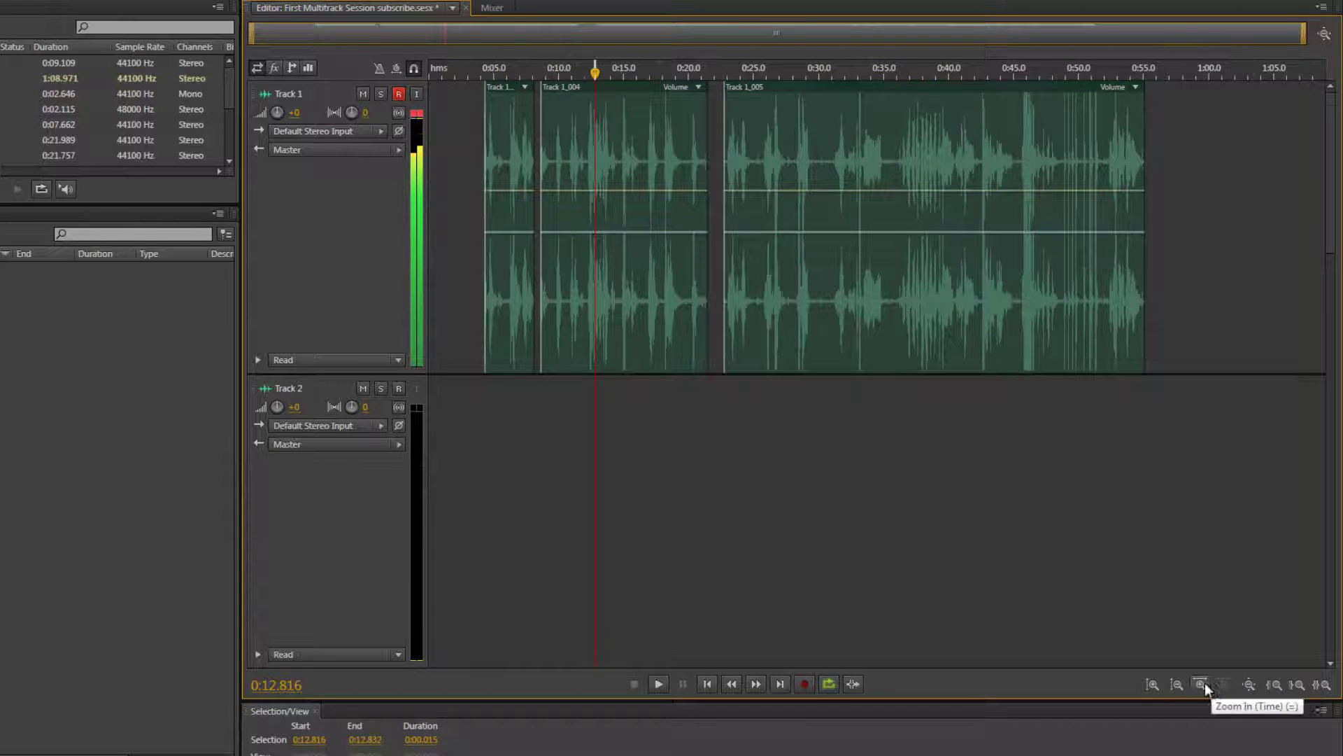
# Step: Zoom in on time around 0:12.8 to individual samples, then zoom out three steps
pyautogui.click(1203, 684)
pyautogui.click(1202, 684)
pyautogui.click(1202, 684)
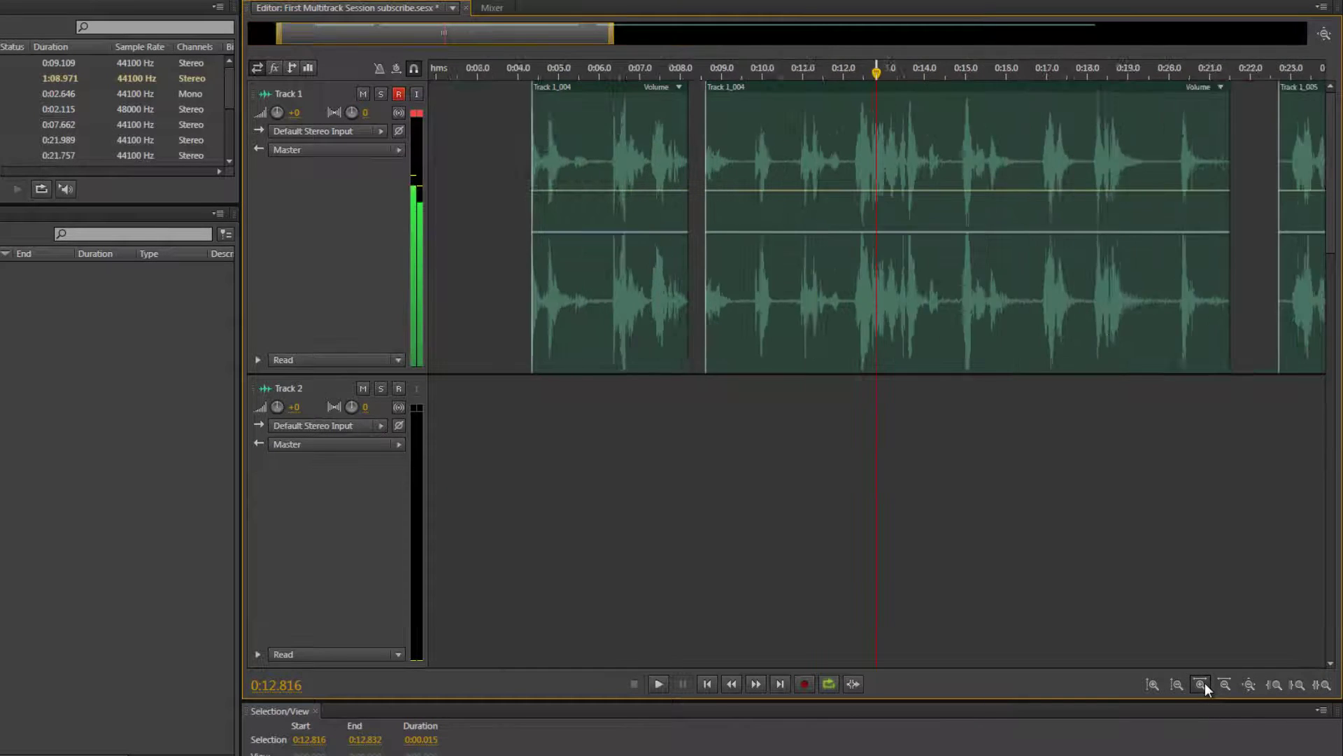
pyautogui.click(1202, 683)
pyautogui.click(1202, 684)
pyautogui.click(1202, 684)
pyautogui.click(1202, 683)
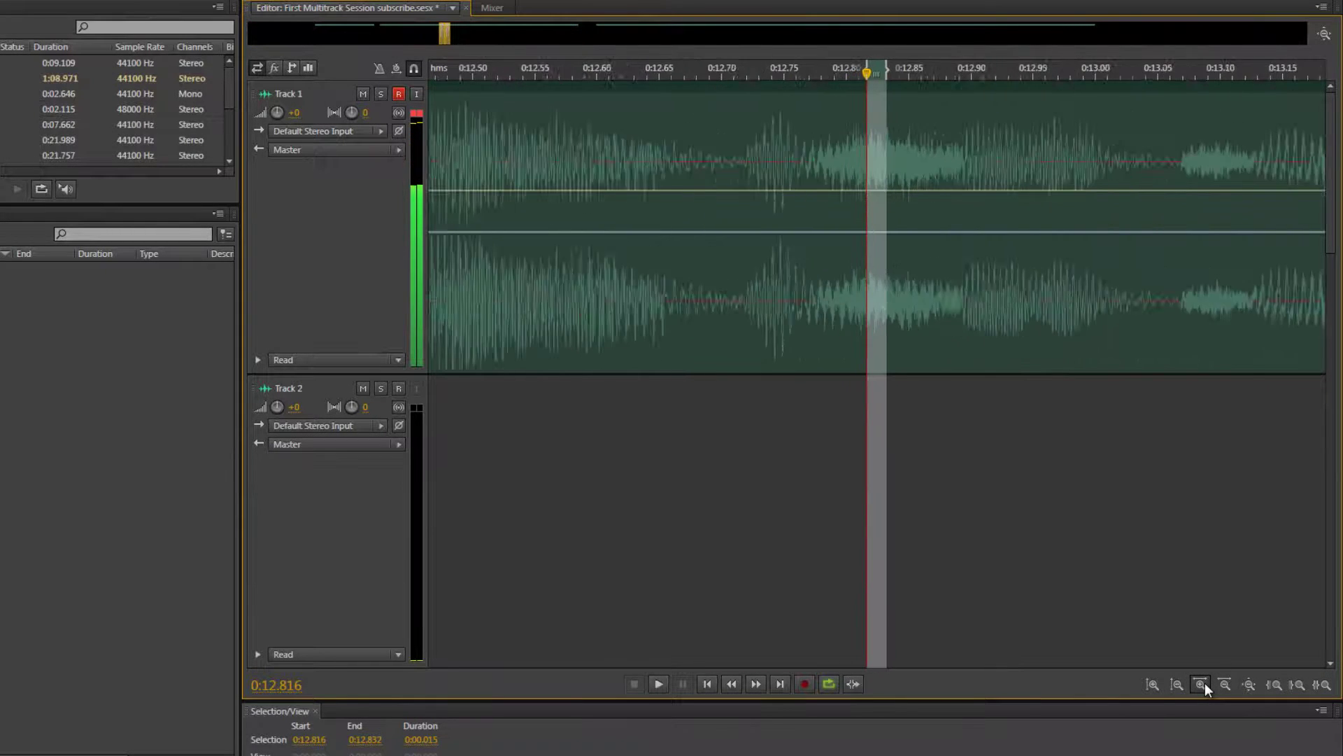
pyautogui.click(1202, 683)
pyautogui.click(1202, 684)
pyautogui.click(1202, 684)
pyautogui.click(1202, 684)
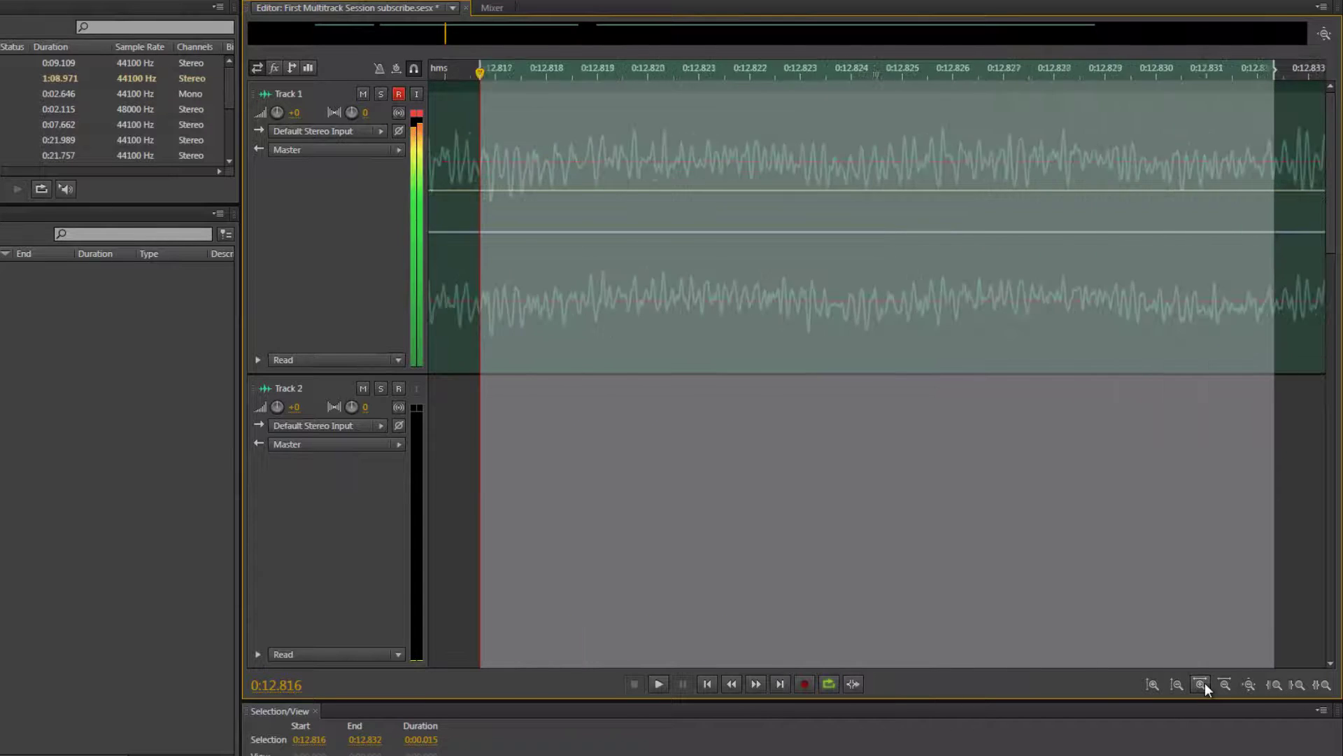
pyautogui.click(1202, 684)
pyautogui.click(1204, 683)
pyautogui.click(1203, 684)
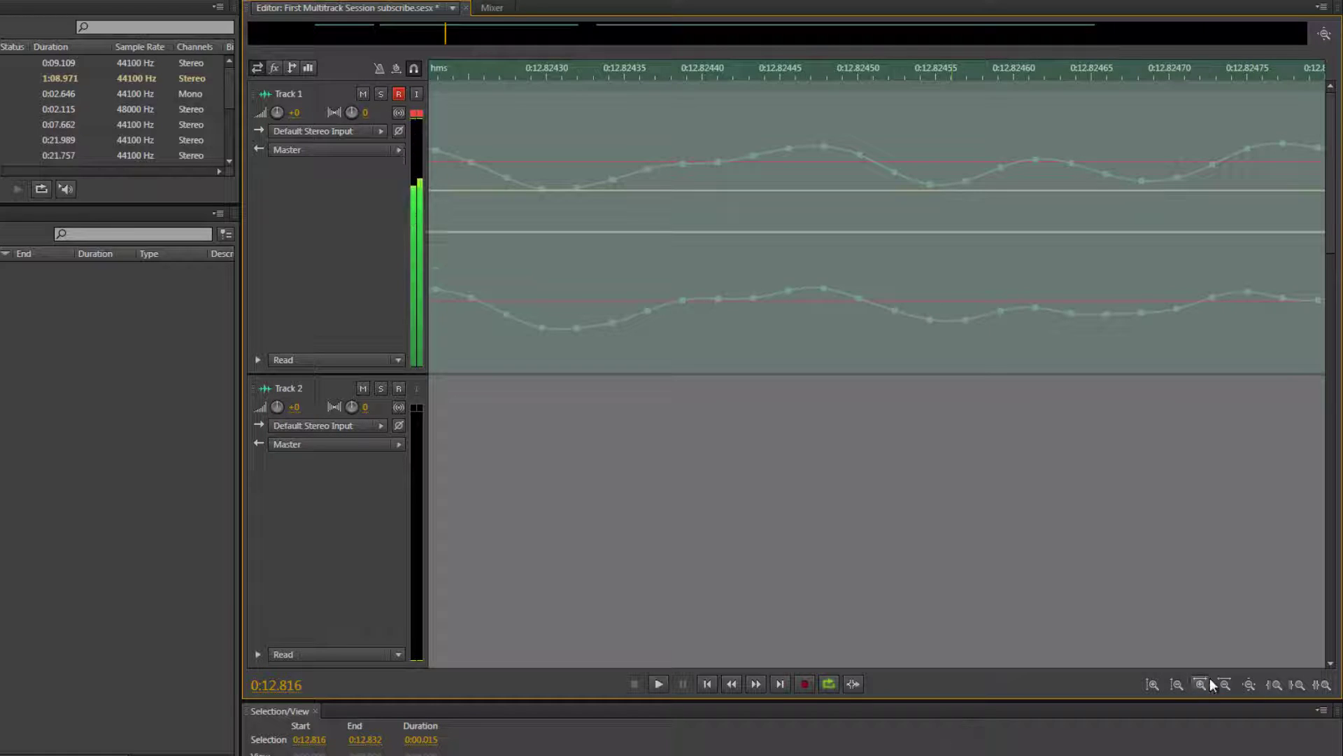
pyautogui.click(1226, 686)
pyautogui.click(1226, 685)
pyautogui.click(1229, 686)
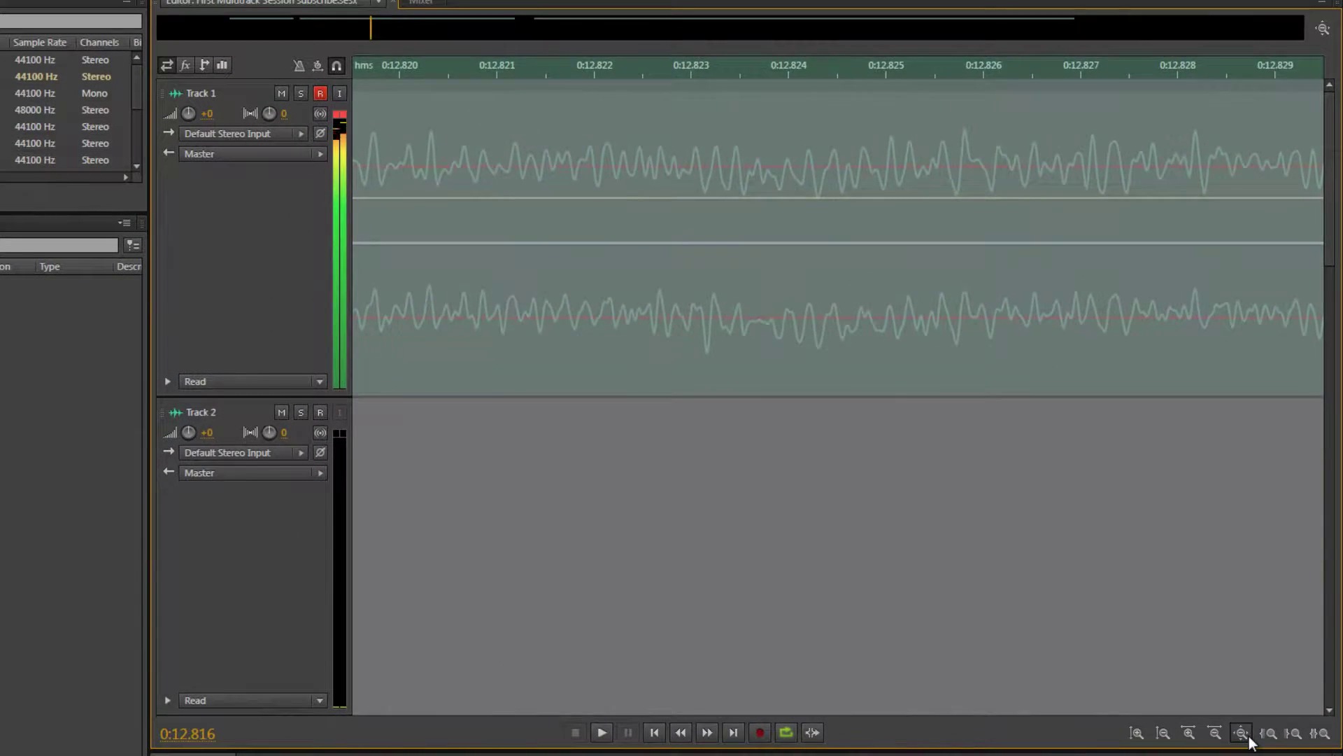
# Step: Zoom fully out, select 0:09.4 to 0:21, and zoom to the selection
pyautogui.click(1225, 689)
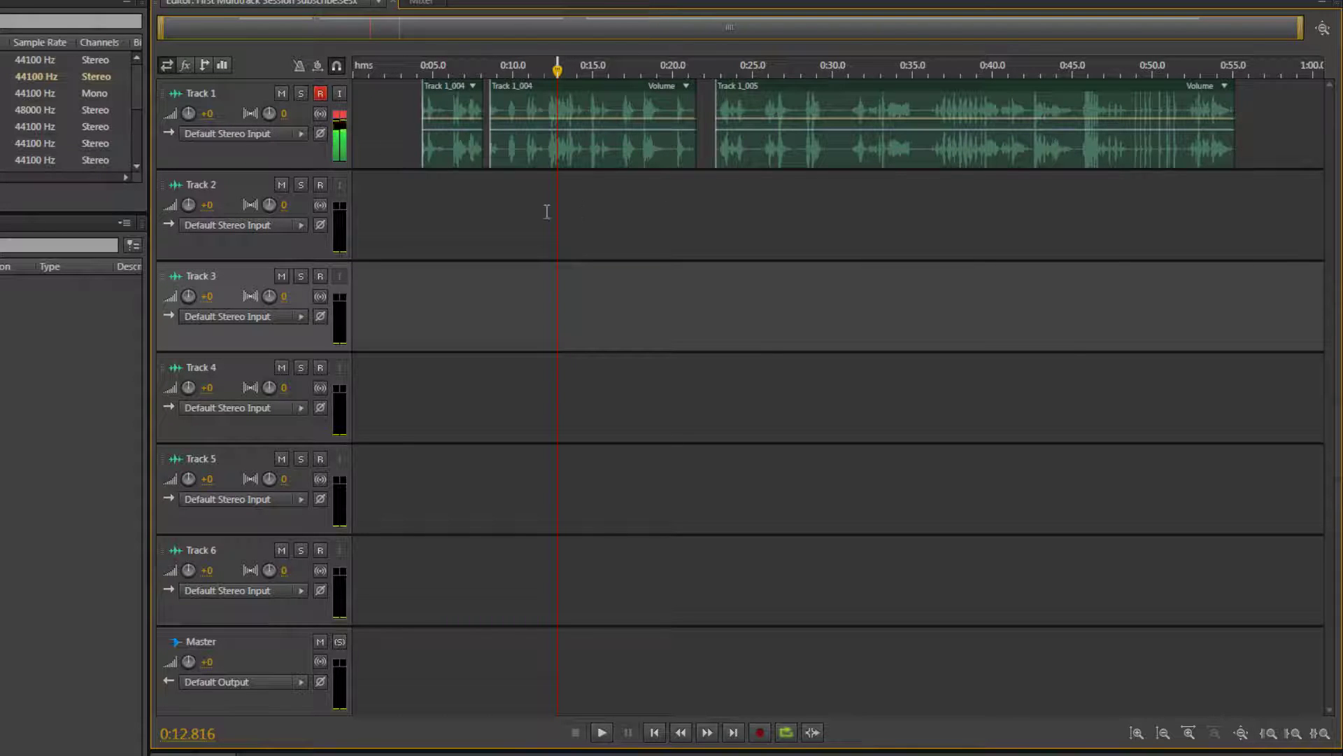
pyautogui.moveTo(504, 234); pyautogui.dragTo(688, 231)
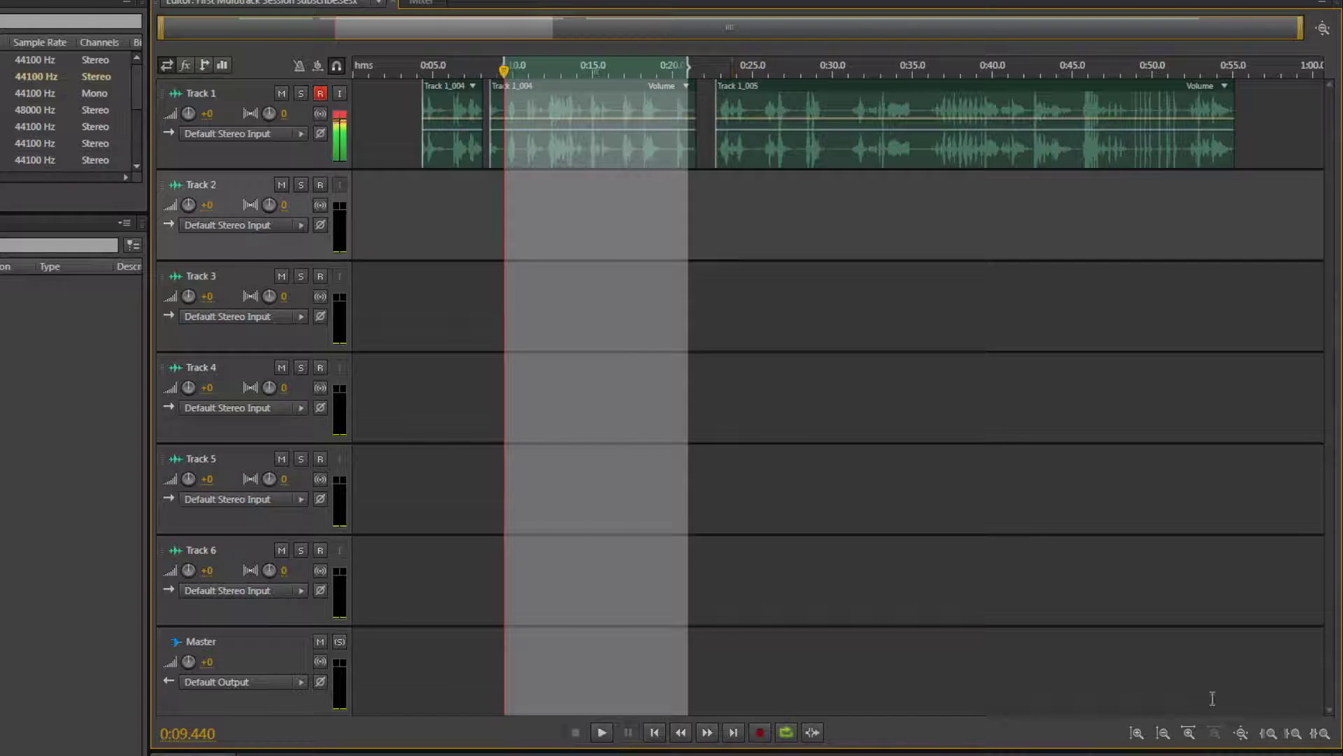
pyautogui.click(1268, 732)
# Step: Zoom in at the In Point, toggle with the Out Point close-up, and shrink the tracks
pyautogui.click(1265, 721)
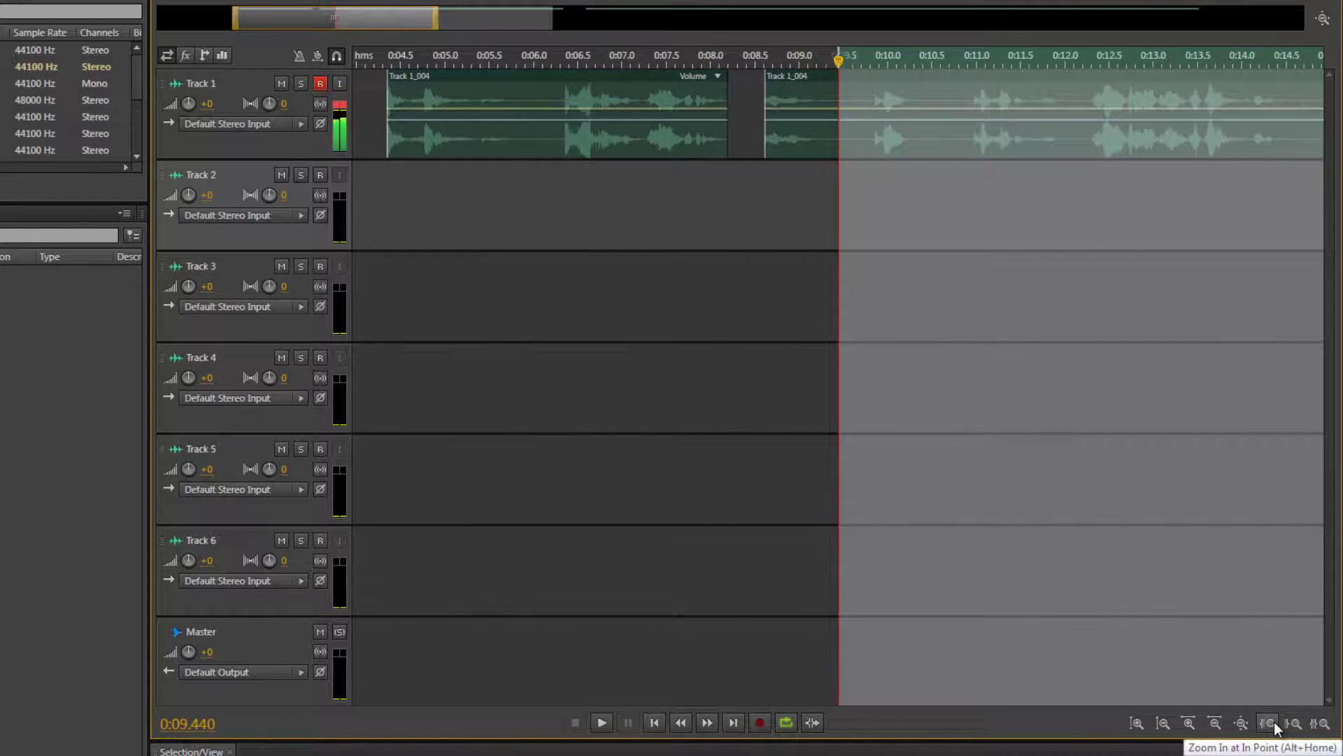
pyautogui.click(1274, 720)
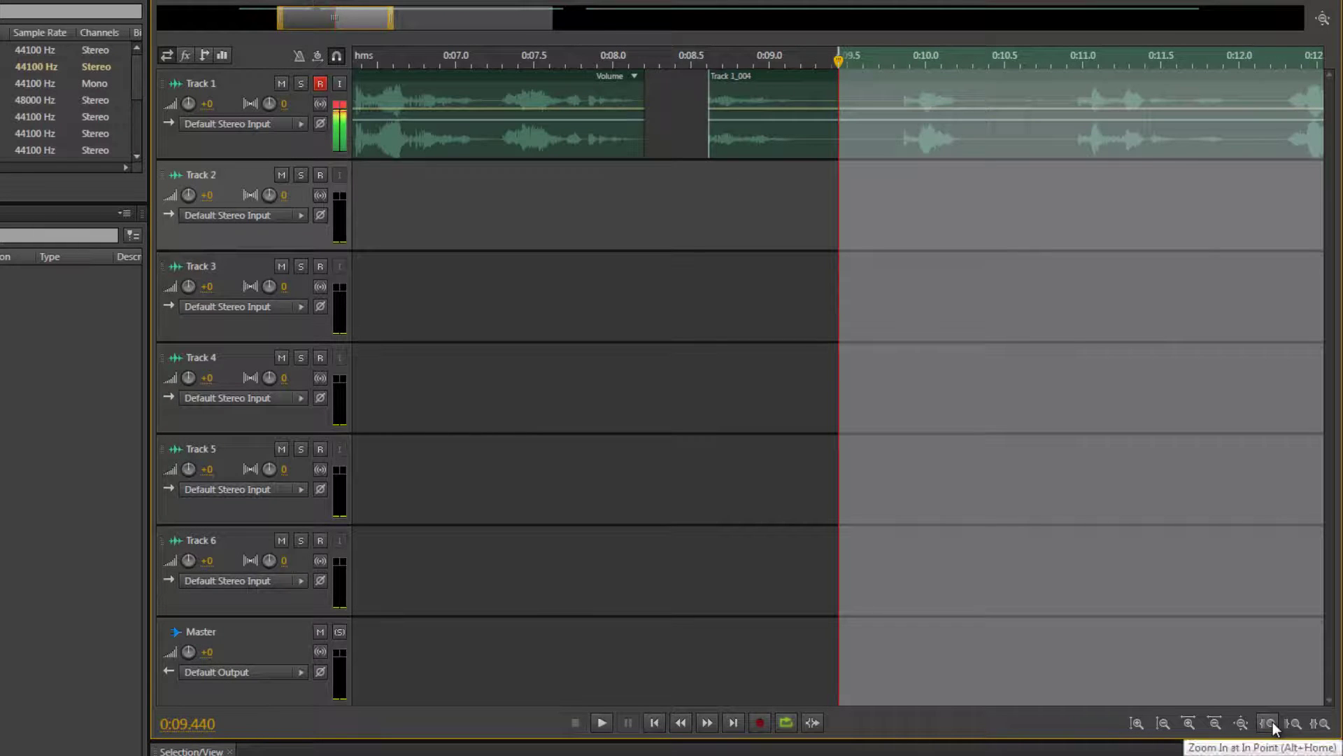
pyautogui.click(1273, 720)
pyautogui.click(1274, 721)
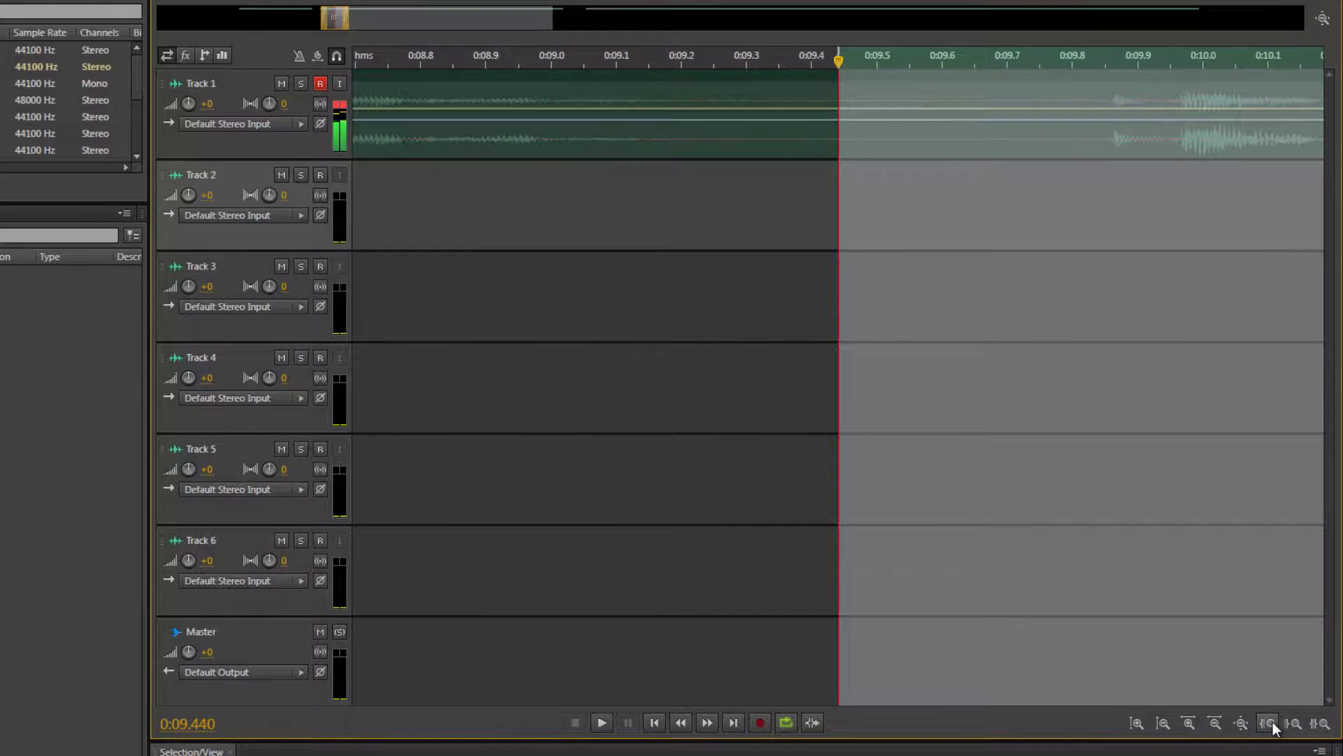
pyautogui.click(1294, 723)
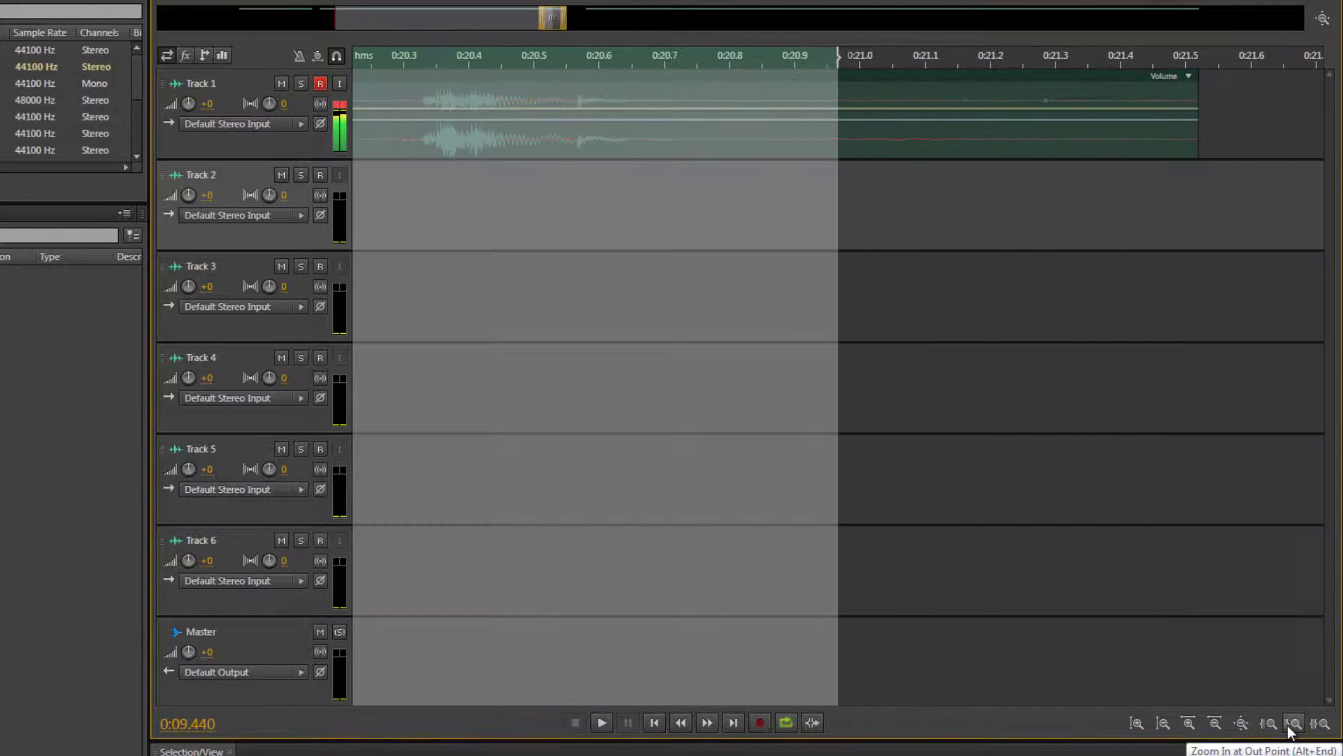
pyautogui.click(1271, 728)
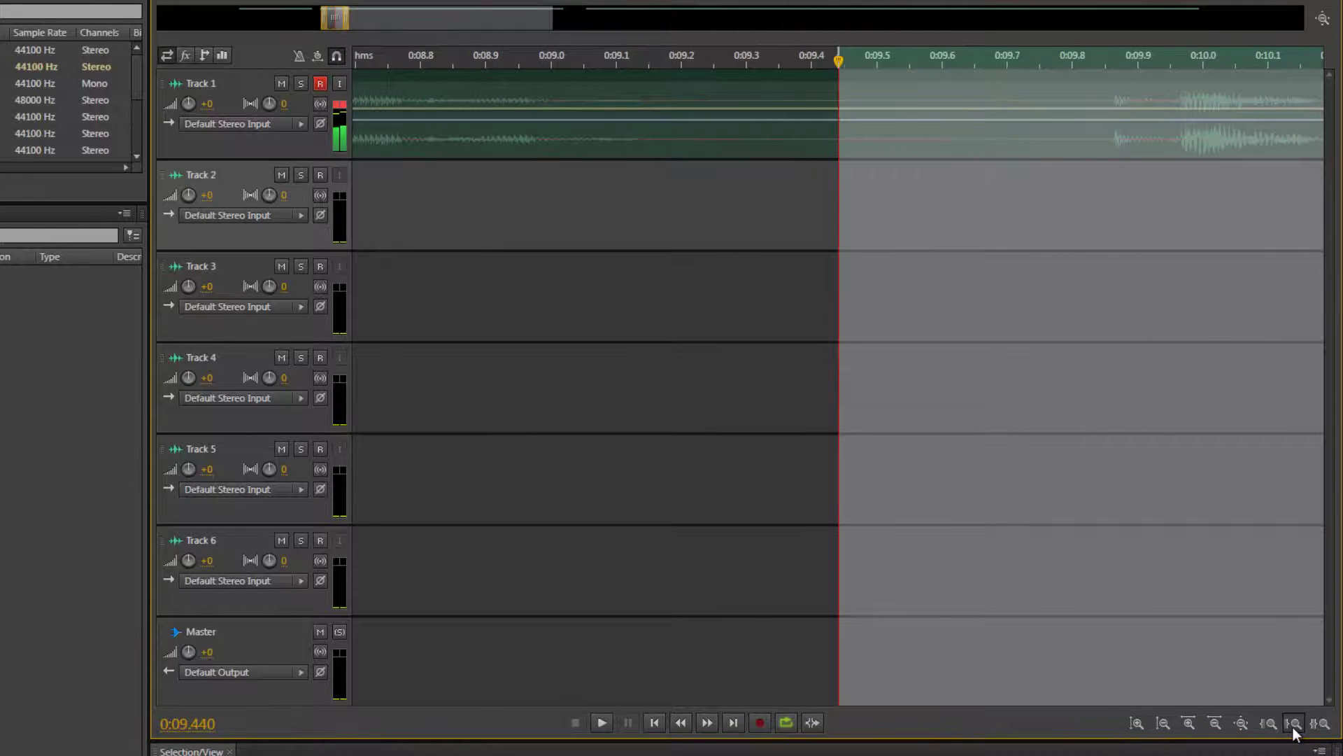
pyautogui.click(1293, 728)
pyautogui.click(1267, 726)
pyautogui.click(1166, 725)
pyautogui.click(1166, 724)
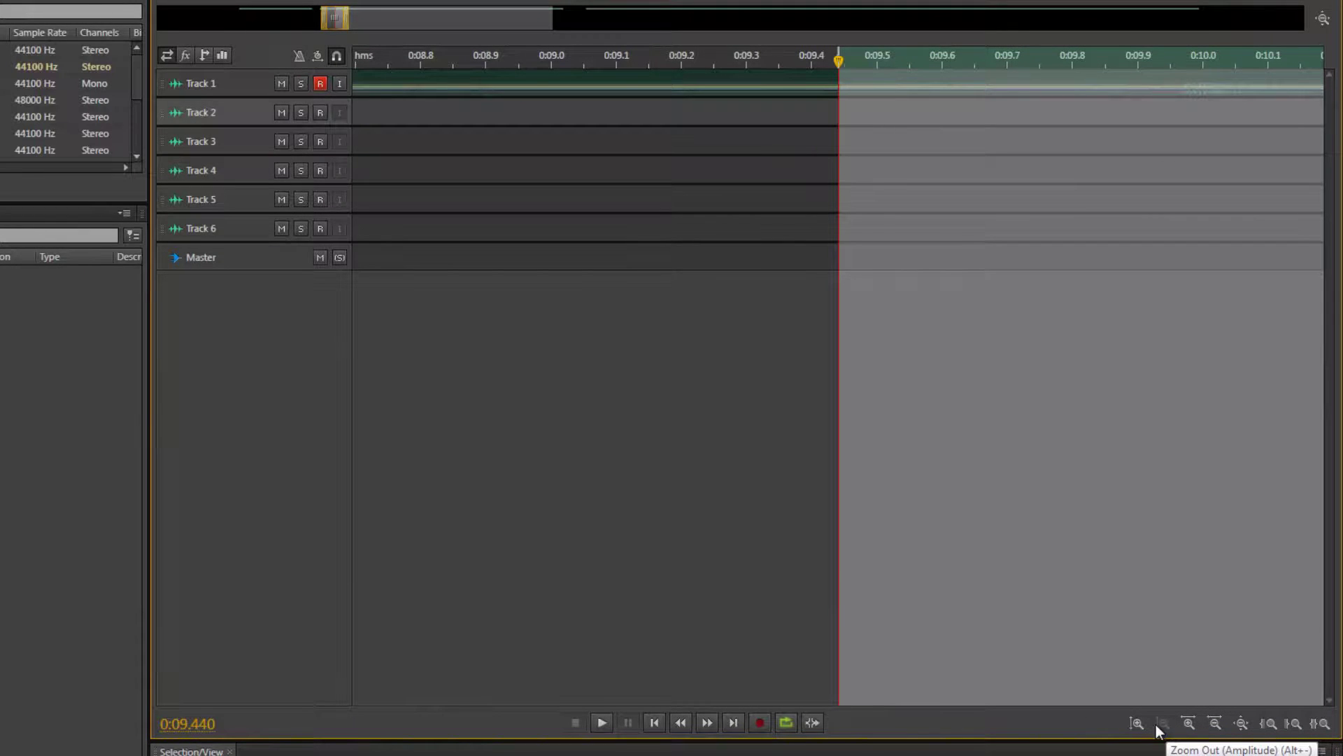
# Step: Make the tracks taller and zoom the timeline out several steps
pyautogui.click(1143, 722)
pyautogui.click(1137, 723)
pyautogui.click(1215, 723)
pyautogui.click(1215, 723)
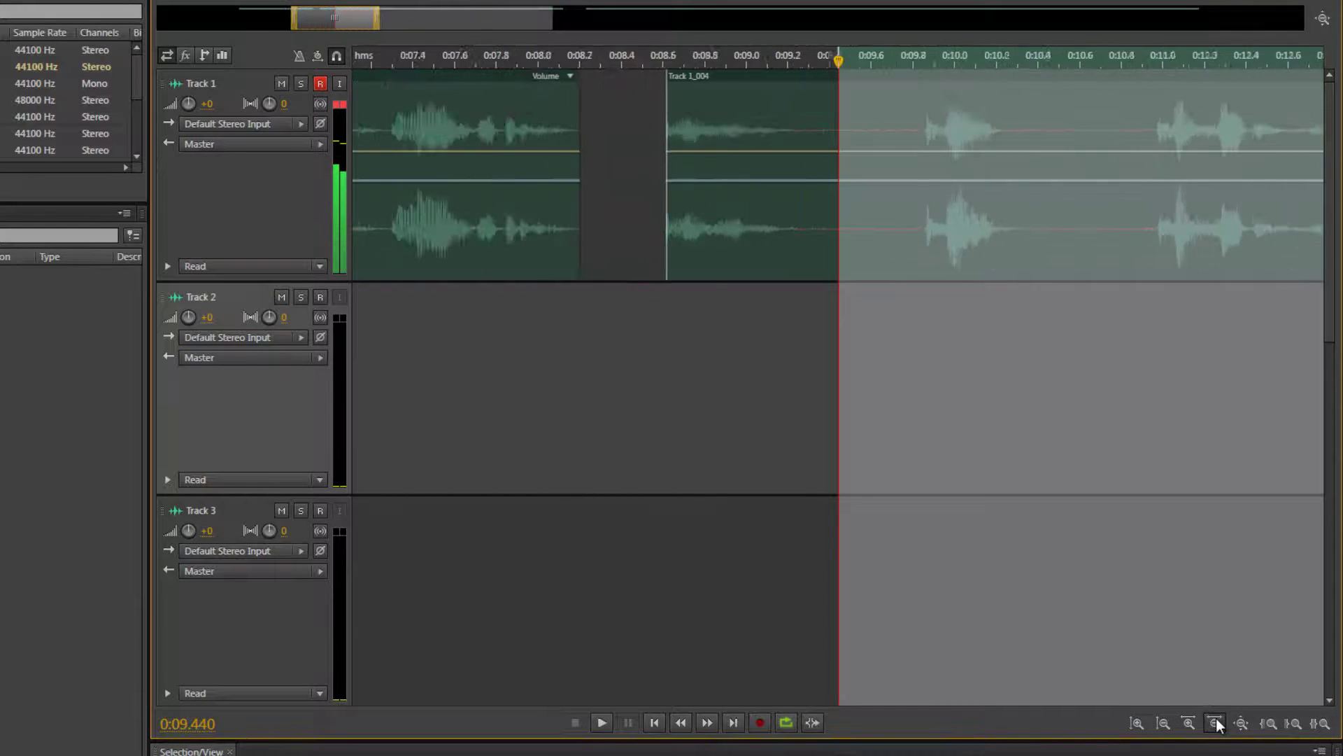
pyautogui.click(1216, 723)
pyautogui.click(1215, 722)
pyautogui.click(1215, 723)
pyautogui.click(1215, 723)
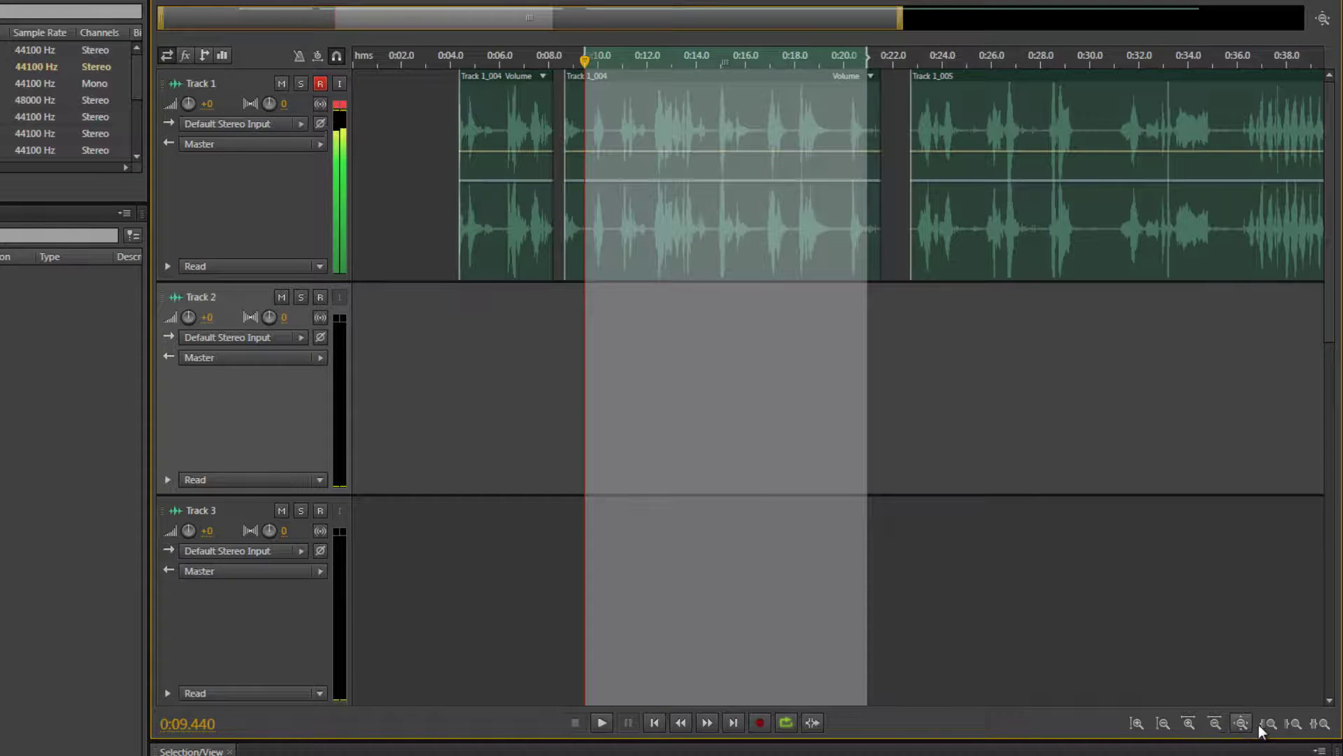
# Step: Zoom in around the out and 0:09.44 in points, then fit the view to the selection
pyautogui.click(1261, 724)
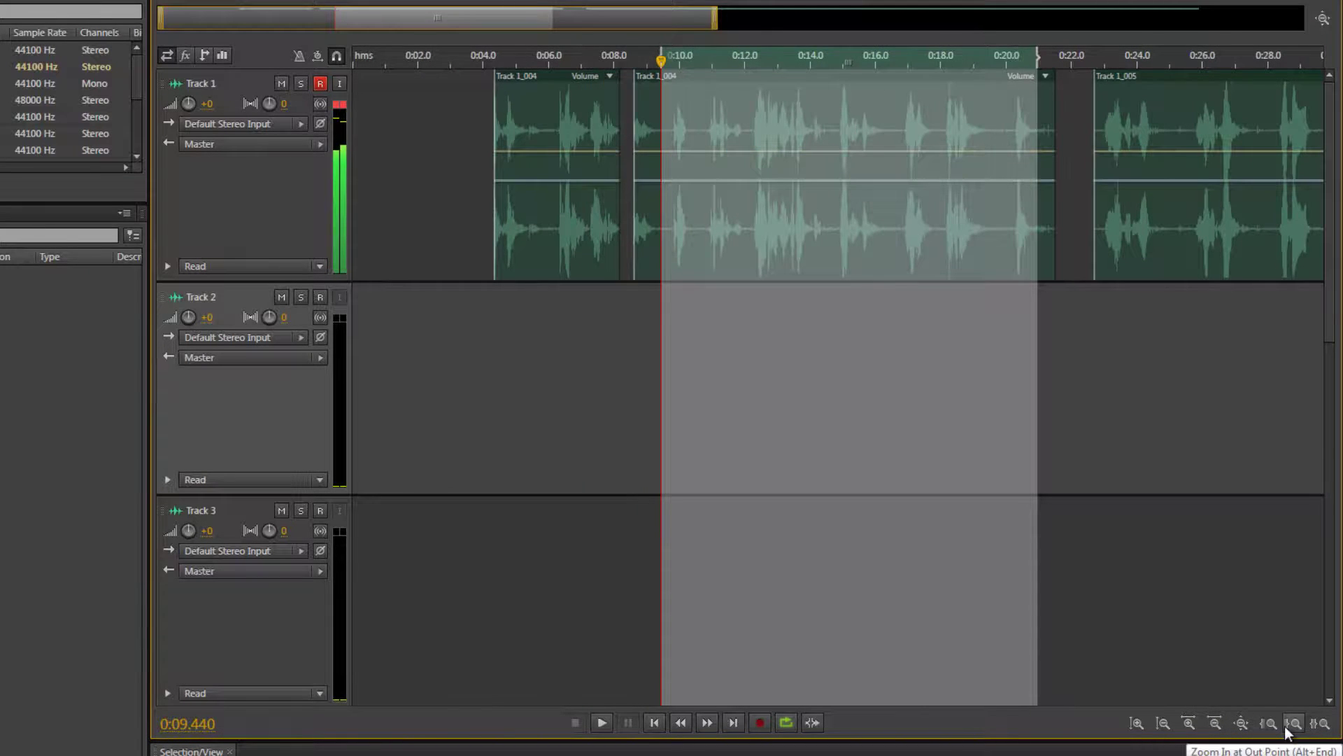
pyautogui.click(1285, 731)
pyautogui.click(1263, 725)
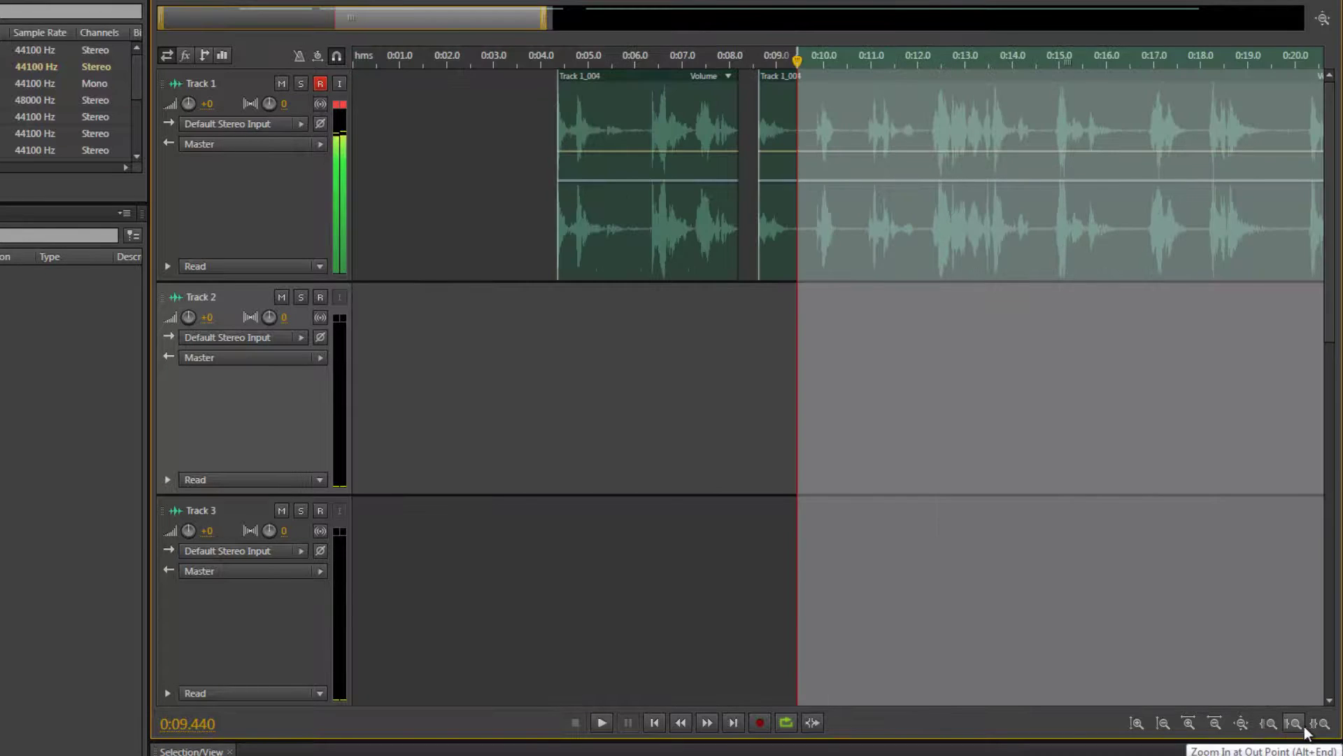
pyautogui.click(1278, 725)
pyautogui.click(1264, 726)
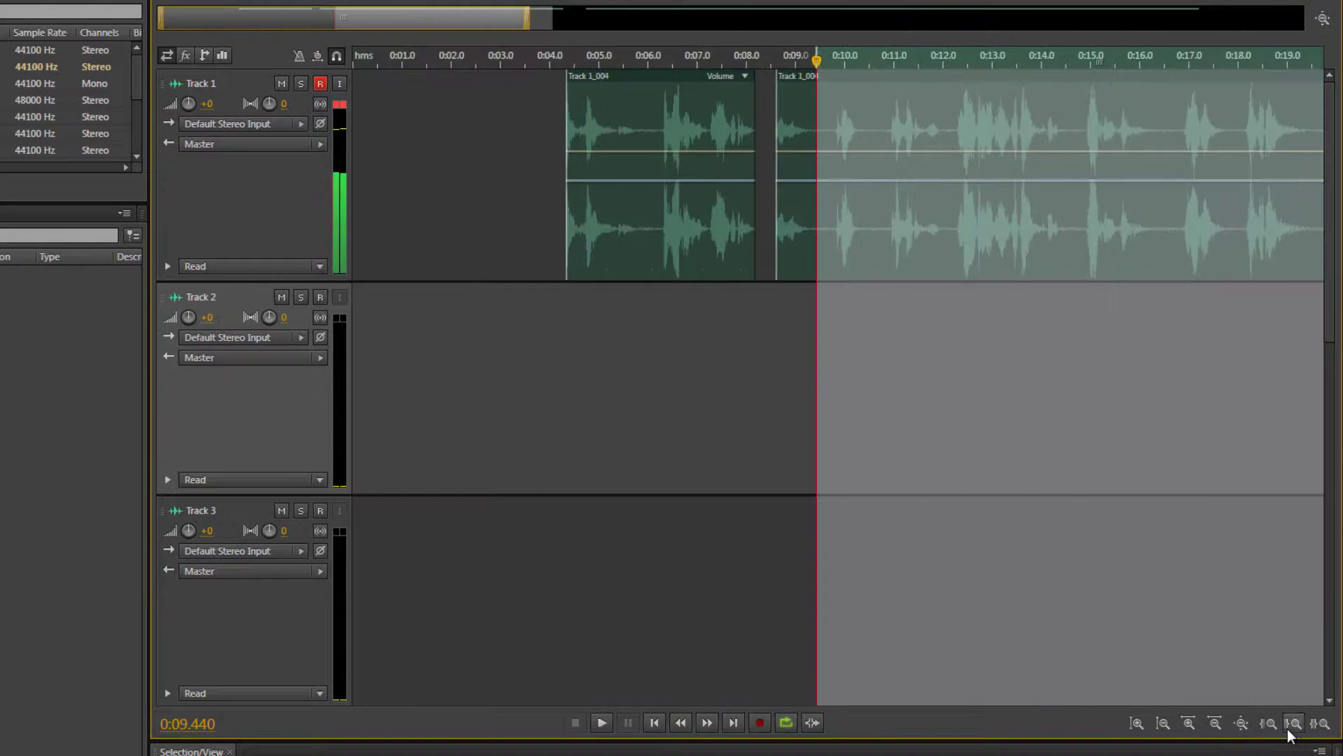
pyautogui.click(1289, 729)
pyautogui.click(1269, 729)
pyautogui.click(1293, 732)
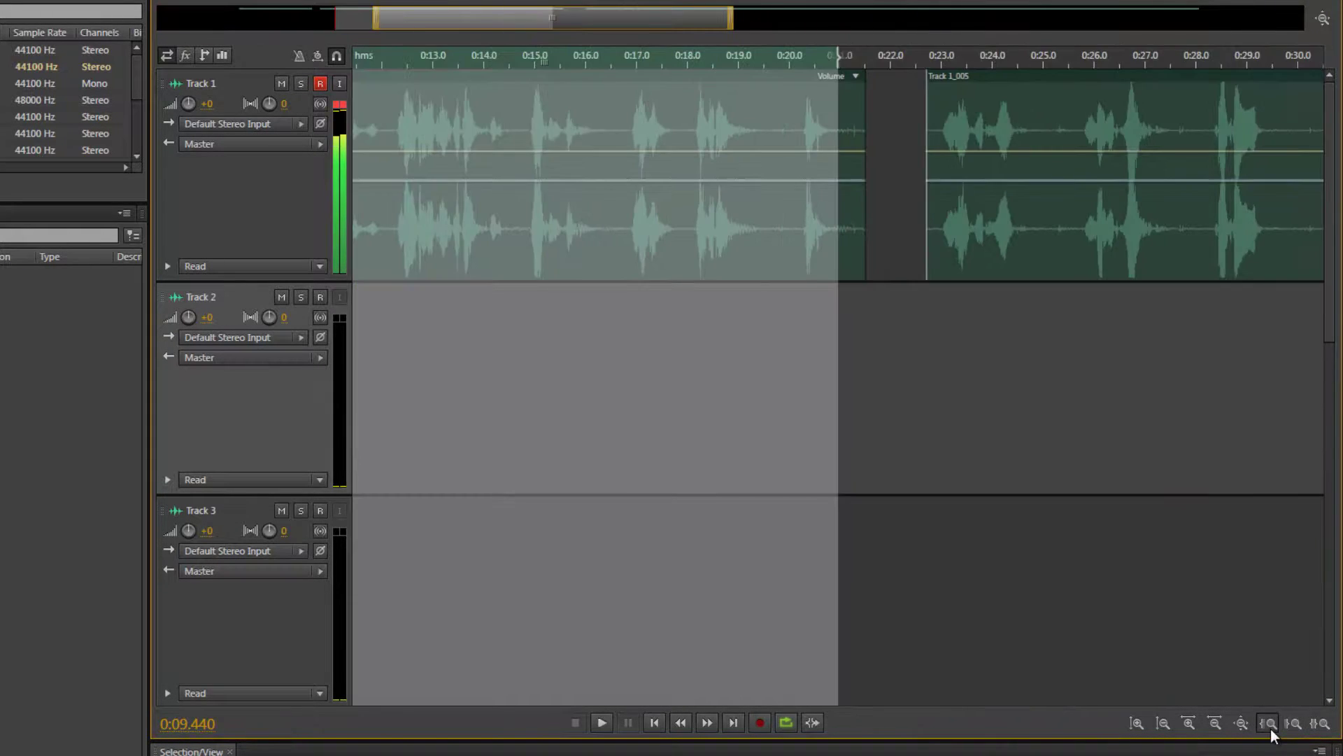
pyautogui.click(1271, 728)
pyautogui.click(1271, 729)
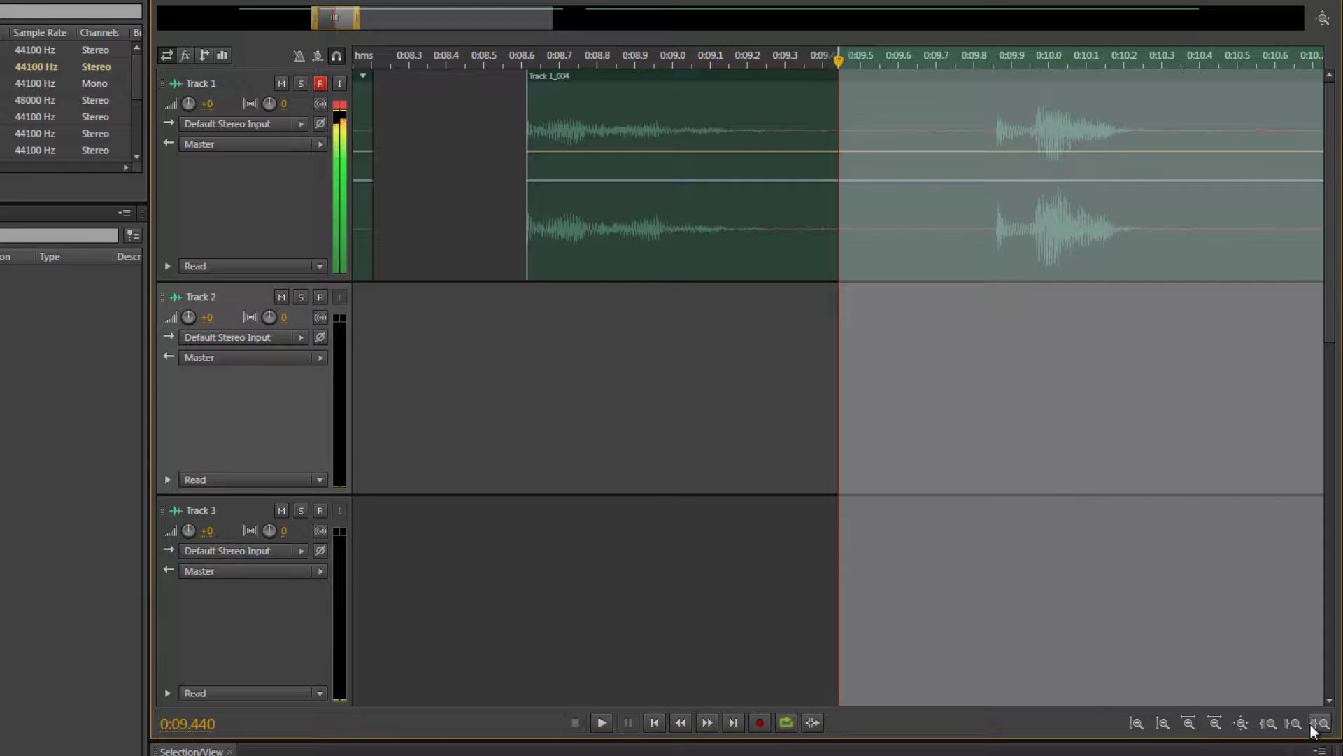
pyautogui.click(1312, 729)
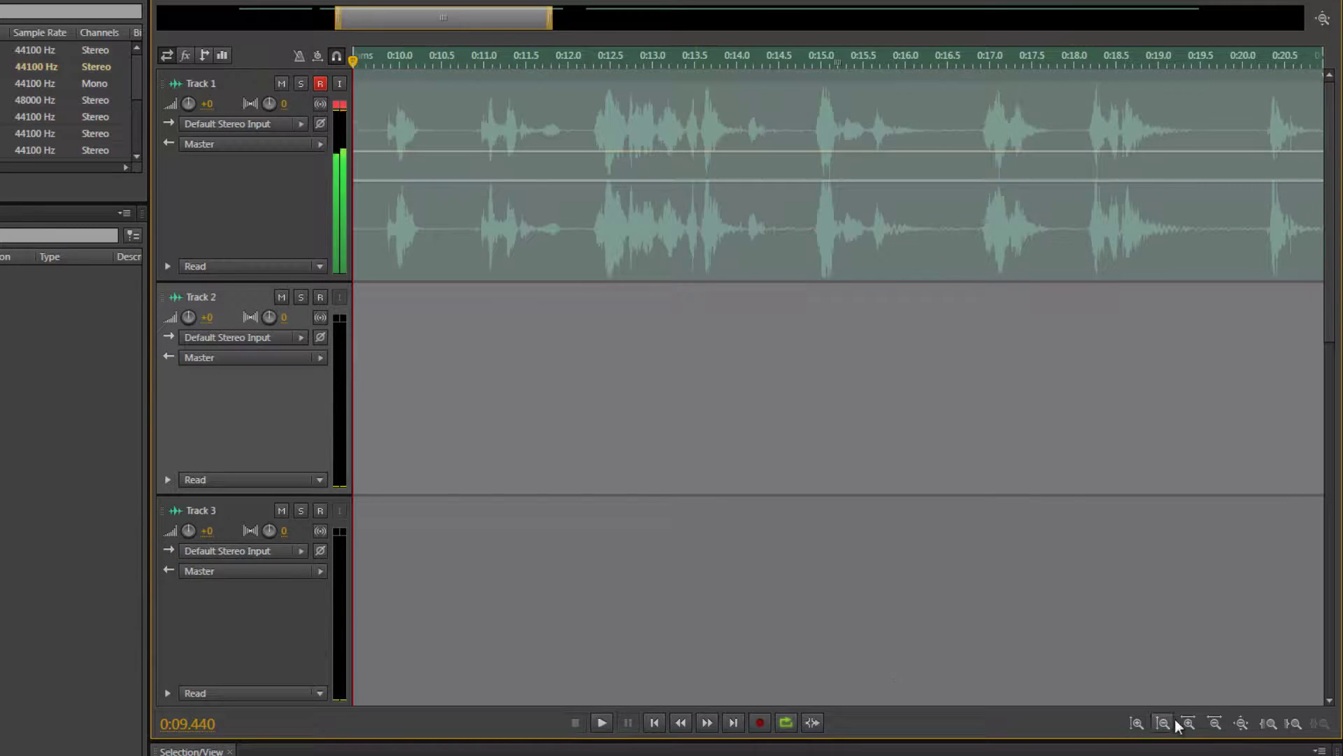
# Step: Zoom out in time and set all six tracks to medium height, showing about 0:01–0:35
pyautogui.click(1215, 724)
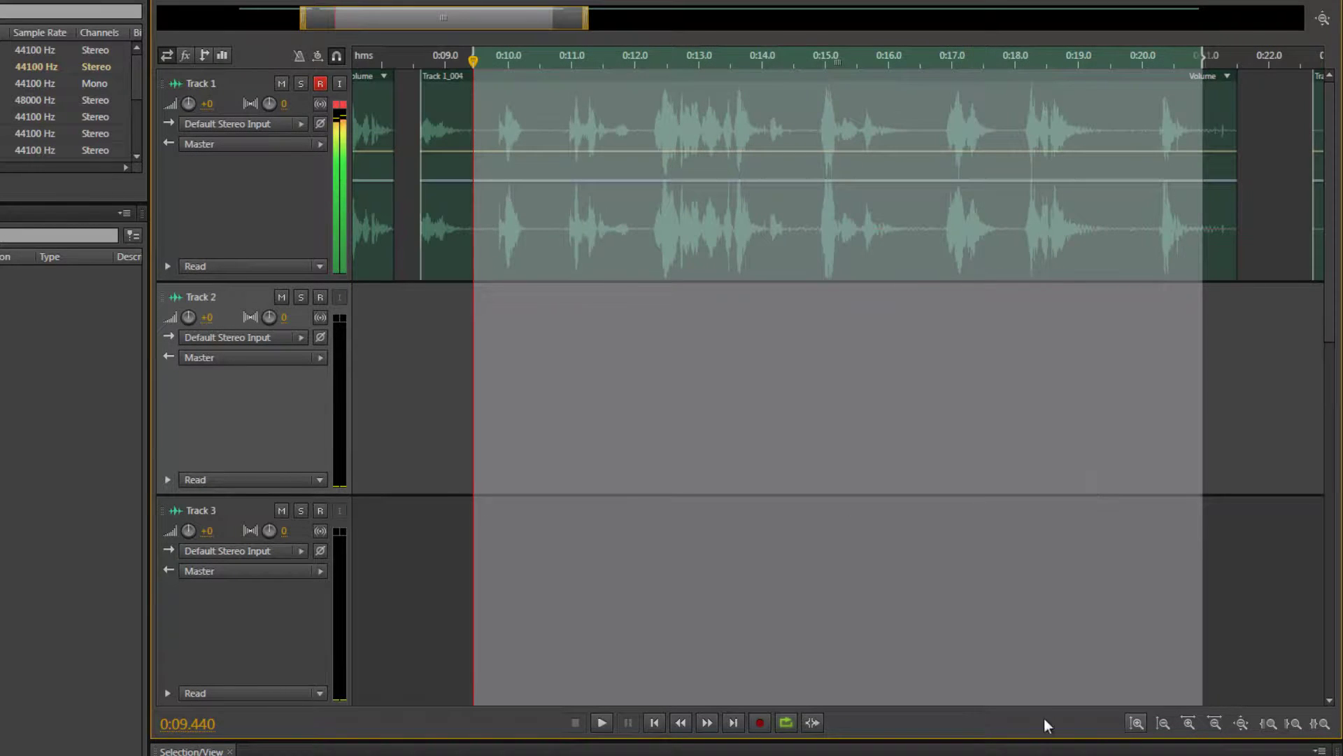
pyautogui.click(1162, 724)
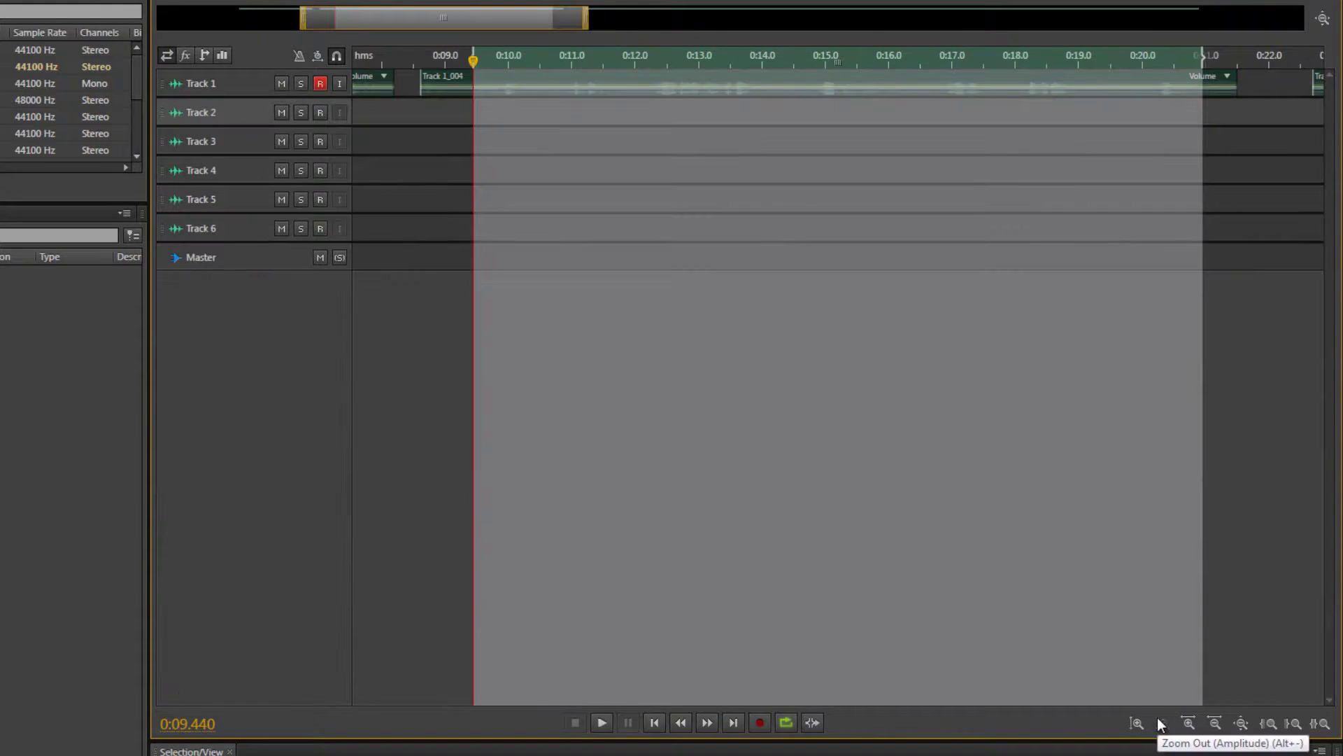
pyautogui.click(1139, 722)
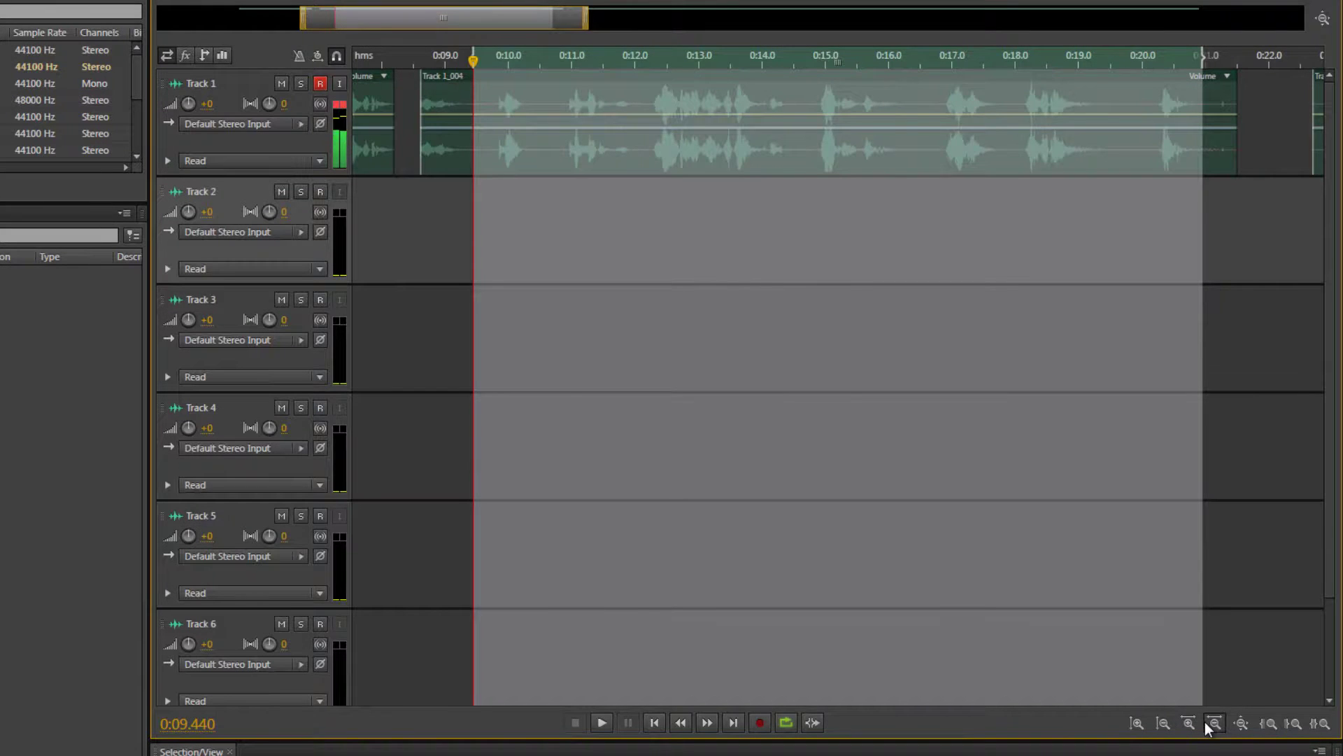
pyautogui.click(1206, 722)
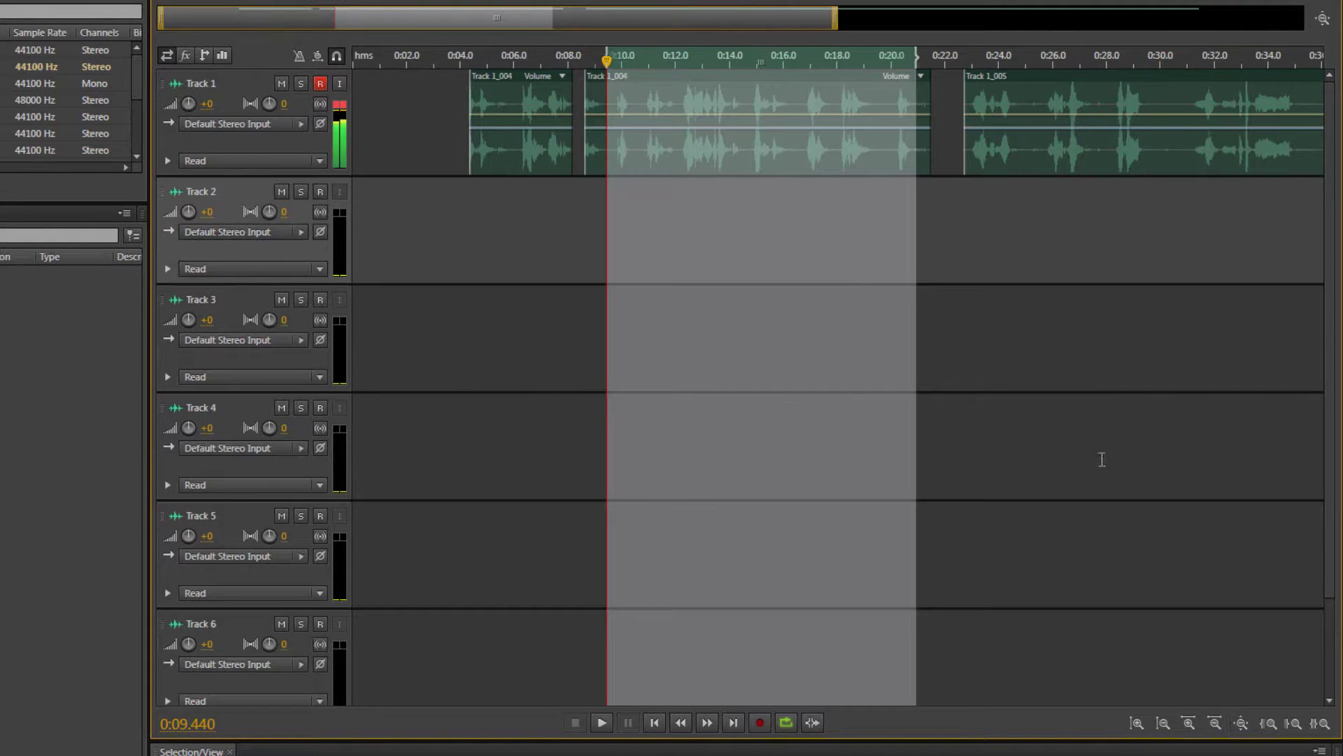
# Step: Reorder tracks to Track 1, Track 3, Track 2, then zoom out to the full one-minute session
pyautogui.scroll(3, 1081, 427)
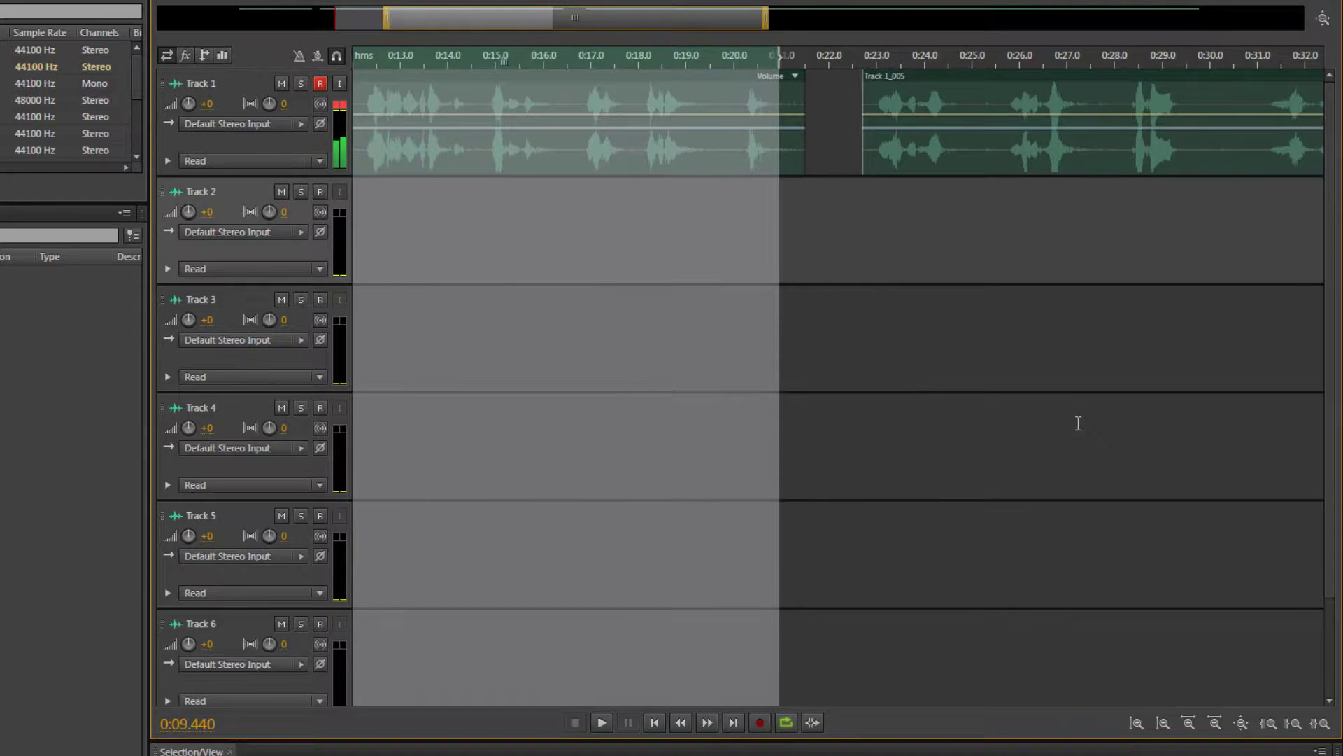
pyautogui.hotkey('alt', 'Down')
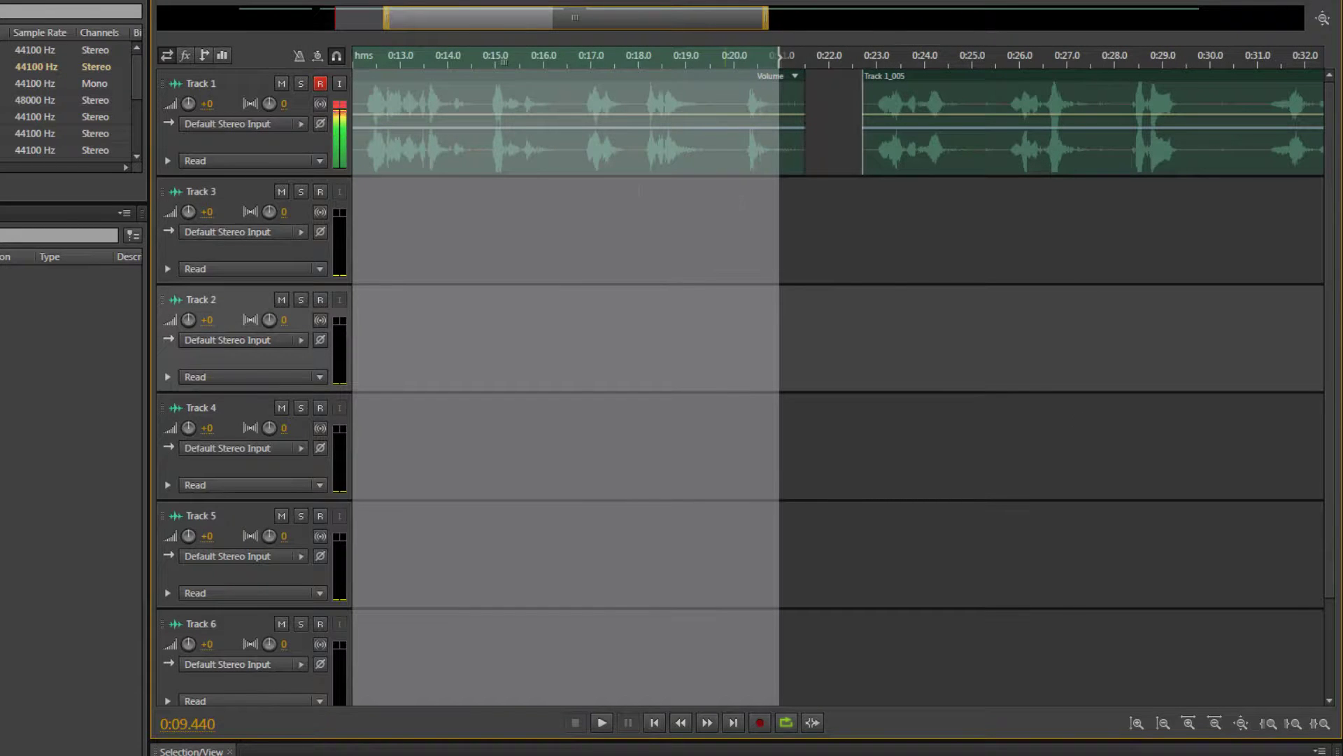
pyautogui.scroll(-3, 818, 297)
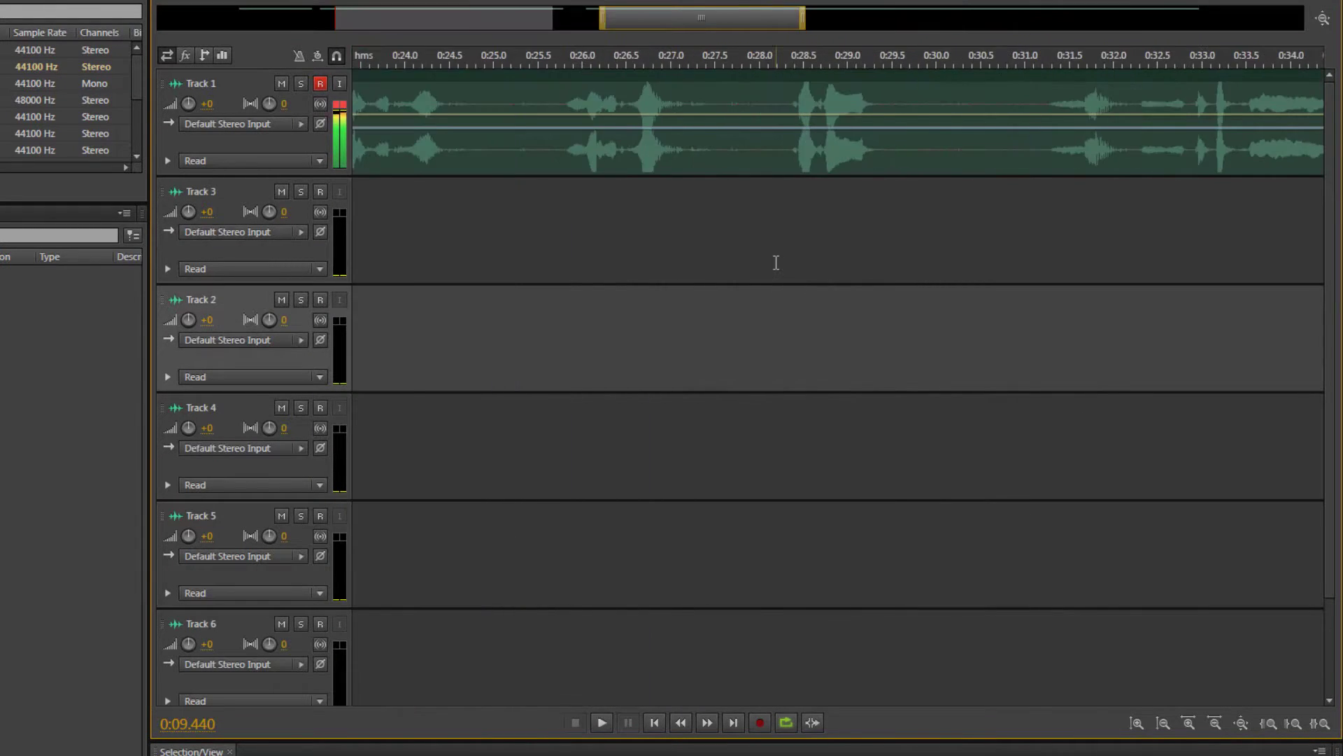
pyautogui.scroll(-3, 776, 262)
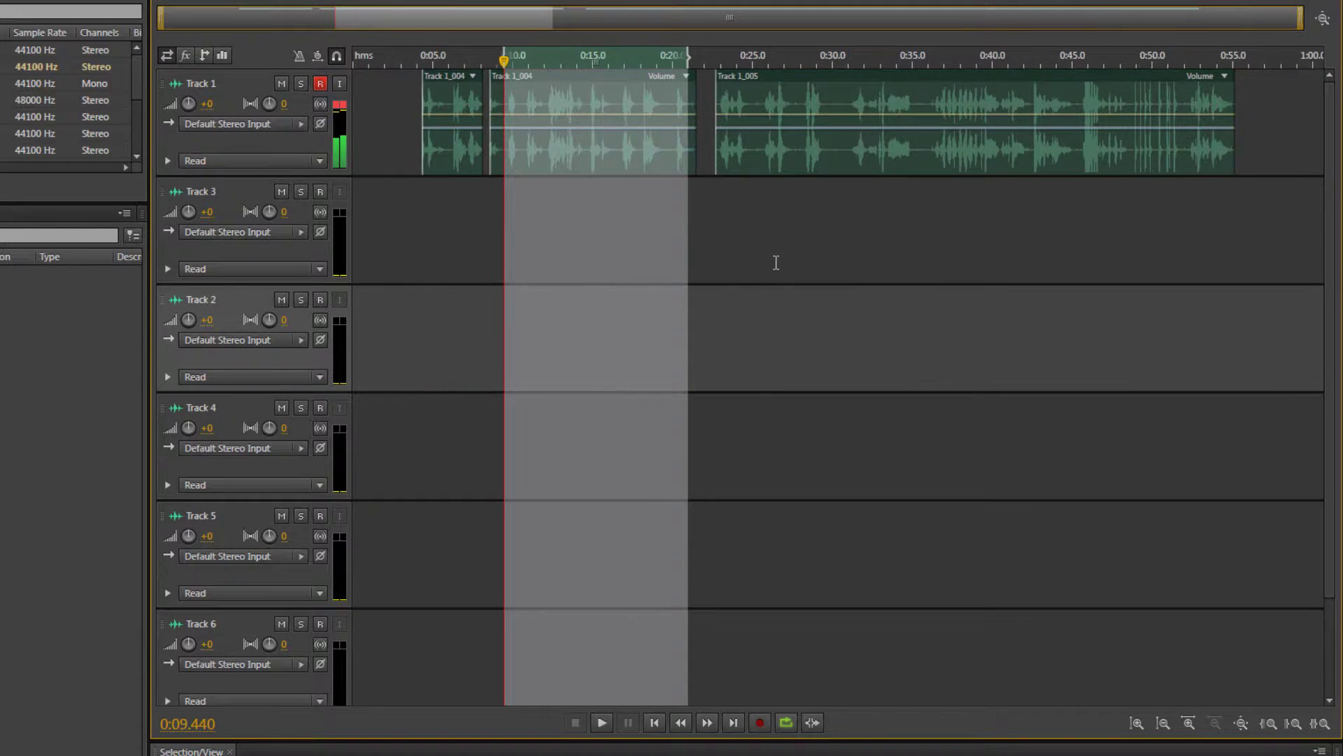
pyautogui.scroll(-5, 776, 263)
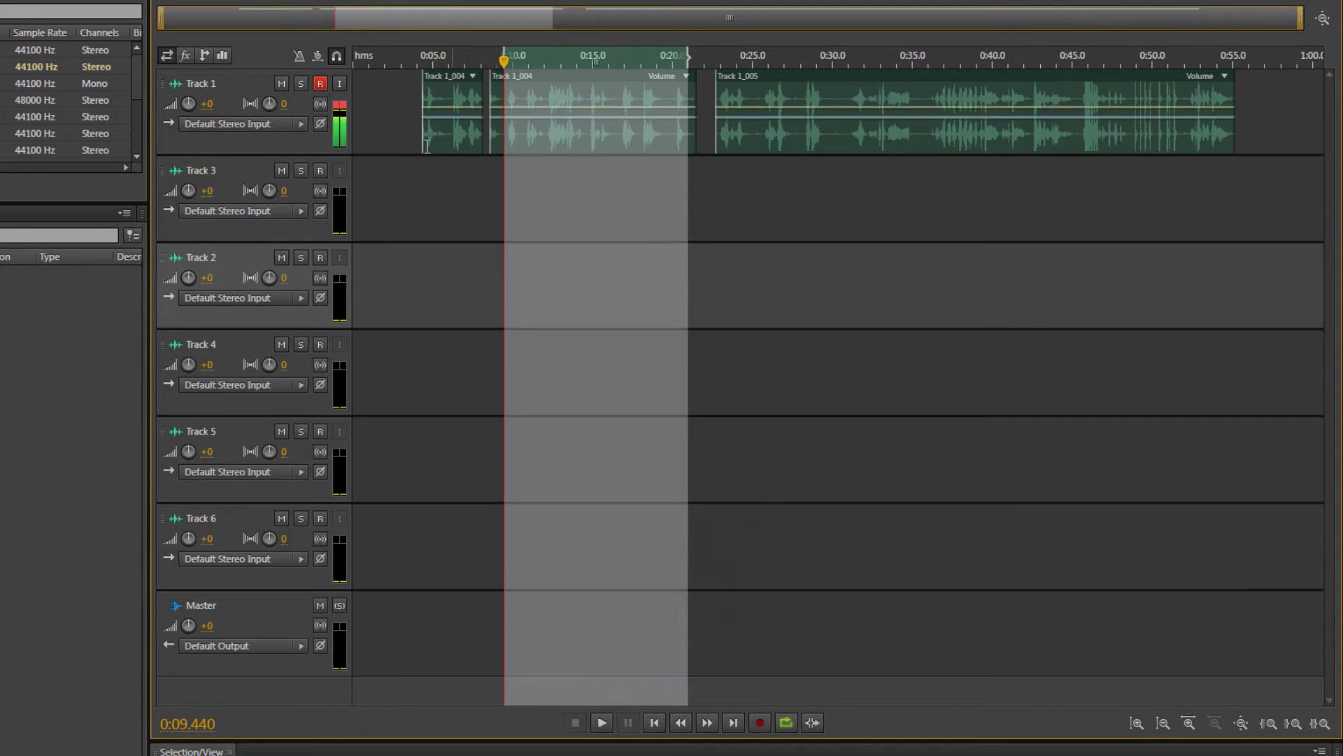